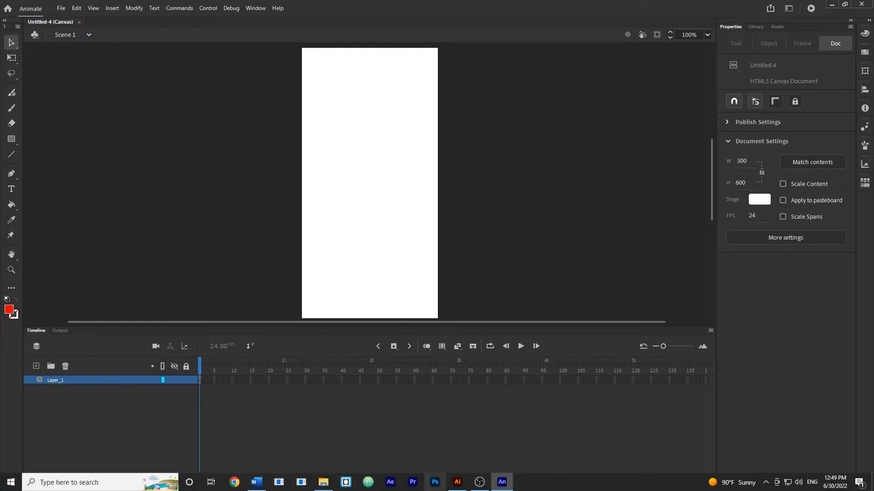
Step: Switch to Illustrator to view the rabbitShadow.ai artwork, and return to the empty Animate document
click(459, 485)
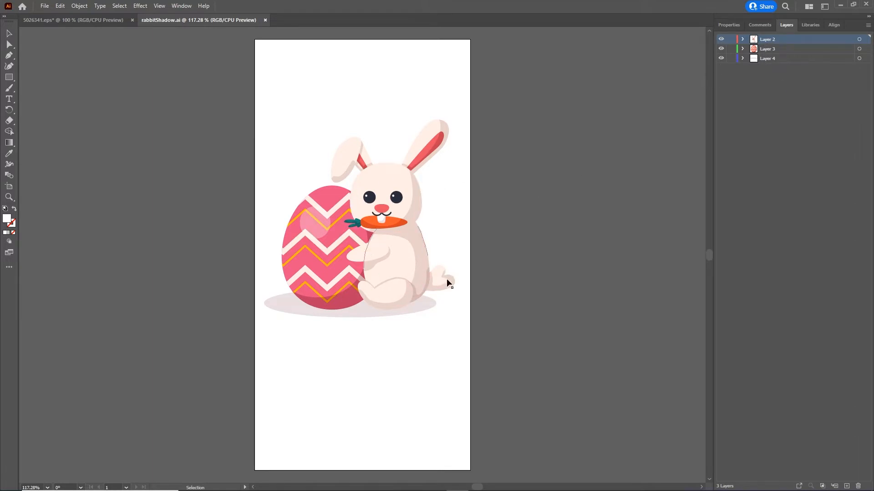
mouse_move(524, 486)
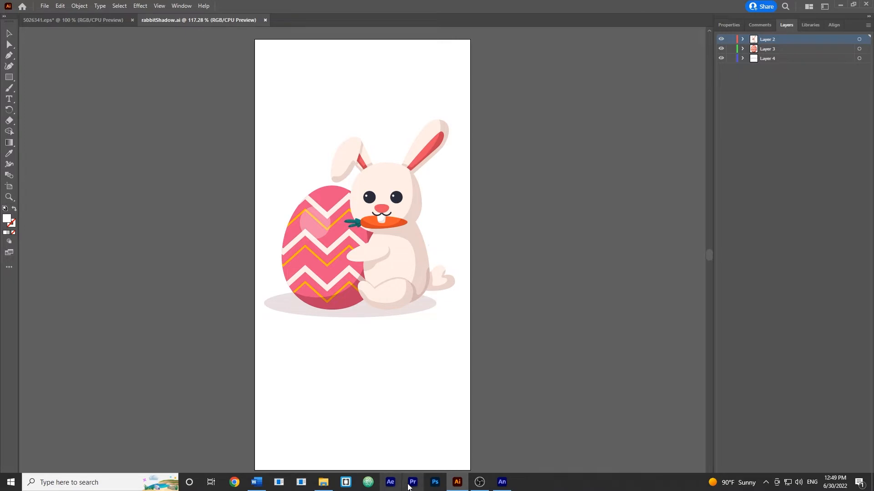
click(502, 482)
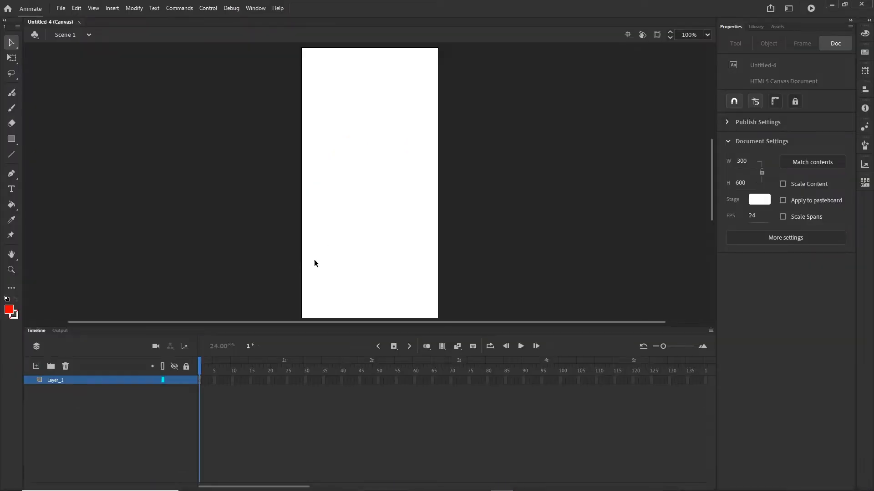
Step: Import rabbitShadow.ai from the illustrator folder in File Explorer onto the stage, converting its layers to Animate layers at original position
click(323, 482)
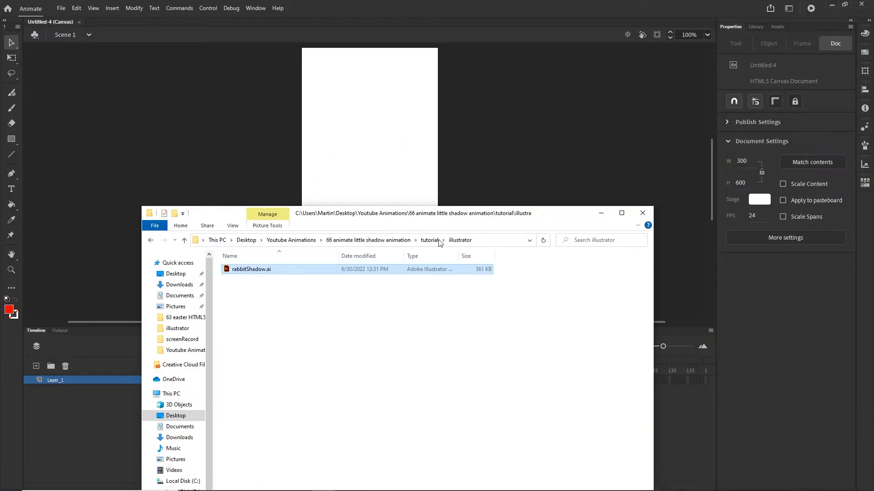
drag(563, 217, 575, 251)
drag(282, 302, 346, 188)
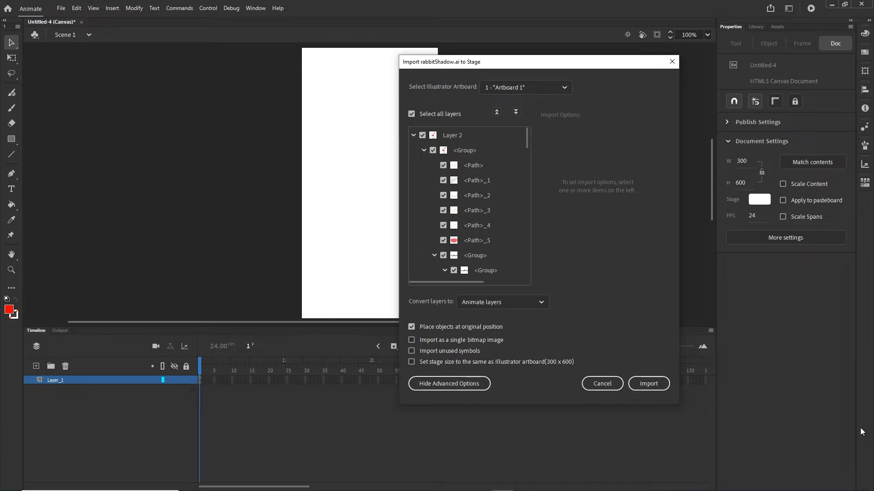
click(650, 385)
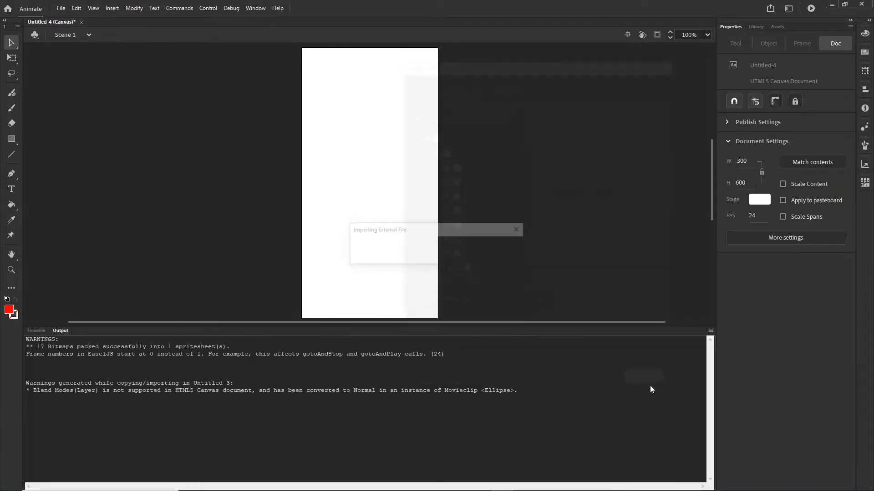
click(38, 332)
click(513, 230)
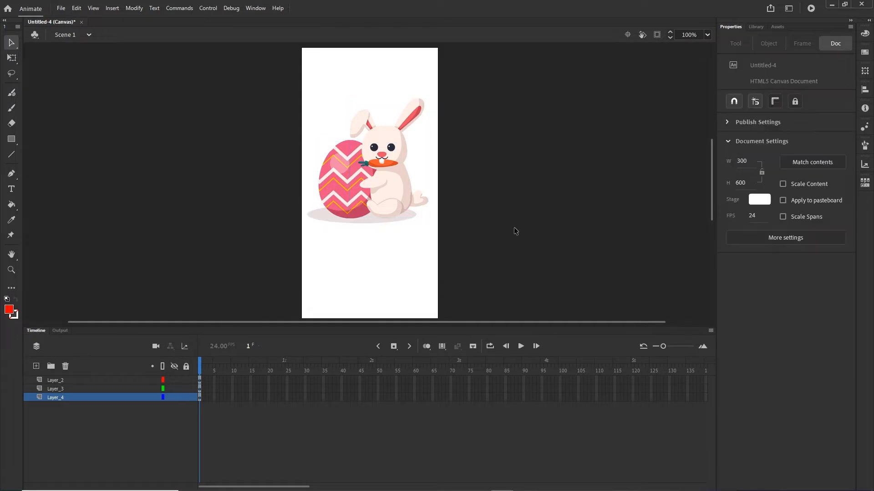
Step: Move the rabbit, egg and shadow together down and slightly right on the stage, to about X 23, Y 214
drag(509, 269, 225, 67)
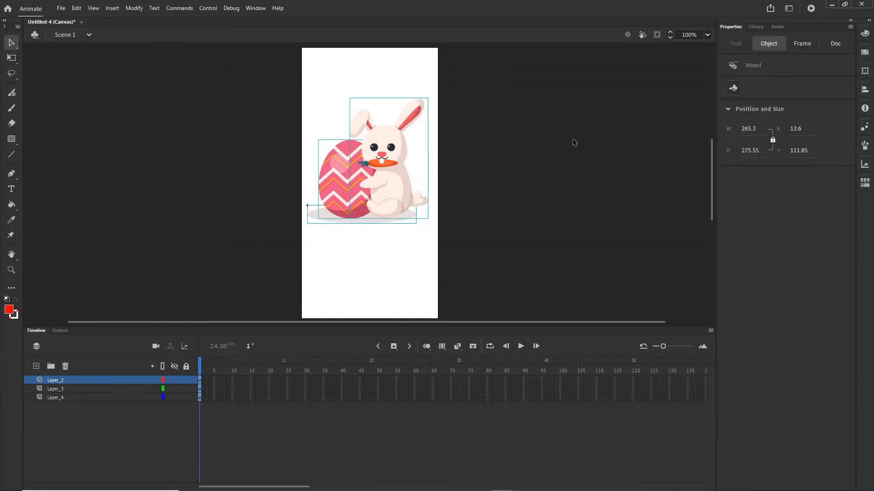
key(shift+Down)
key(shift+Down)
key(shift+Down)
key(shift+Down)
key(shift+Down)
key(shift+Down)
key(shift+Right)
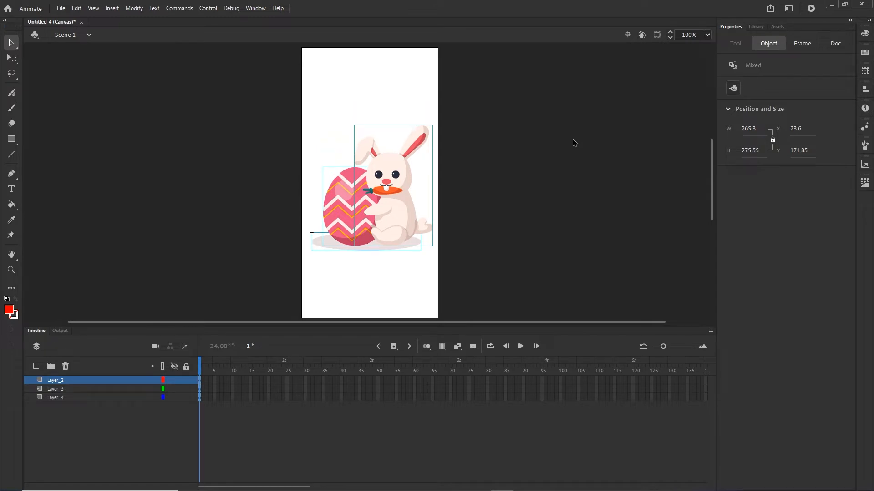
key(shift+Down)
key(shift+Down)
key(shift+Down)
key(shift+Down)
key(Down)
key(Down)
key(Left)
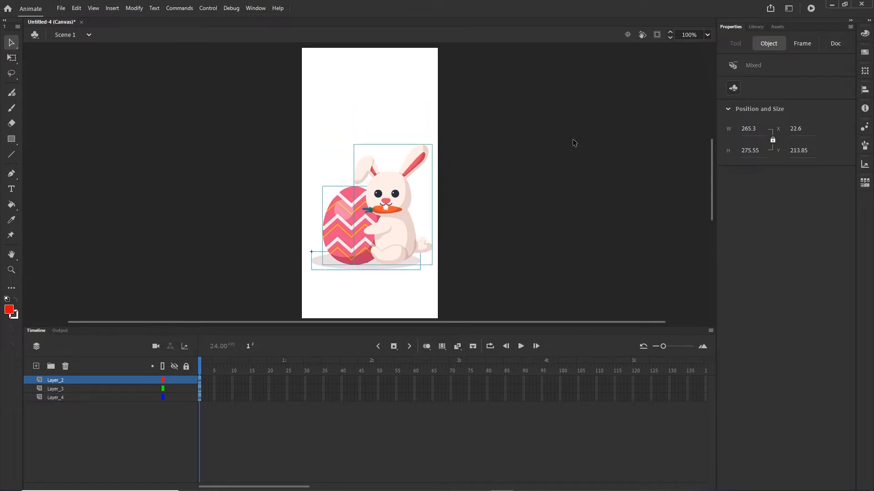
Step: Set the document's stage background color to a light blue swatch
click(578, 277)
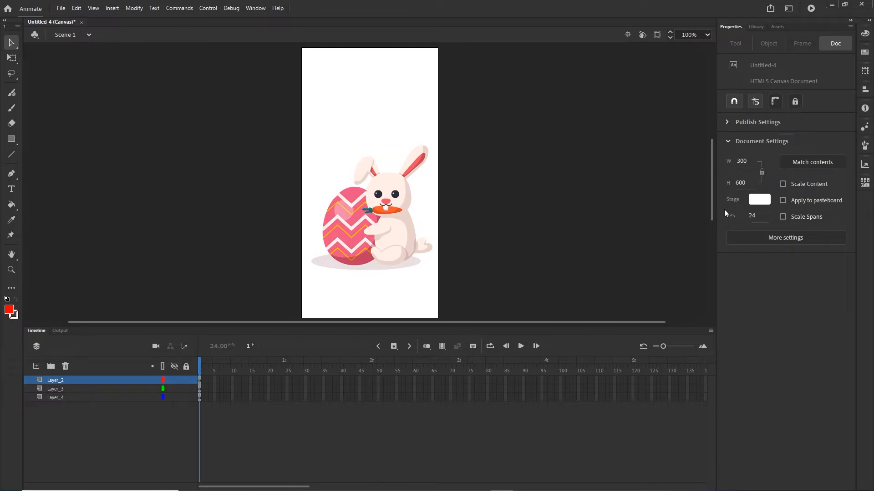
click(752, 202)
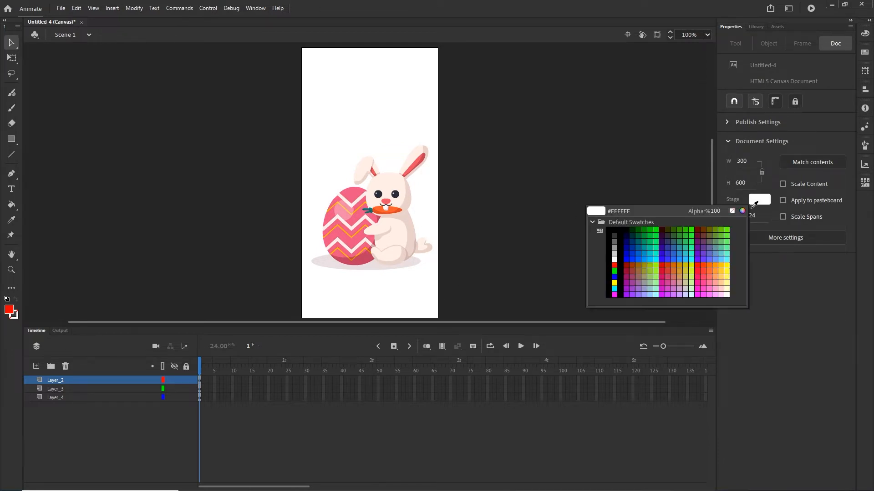
click(718, 259)
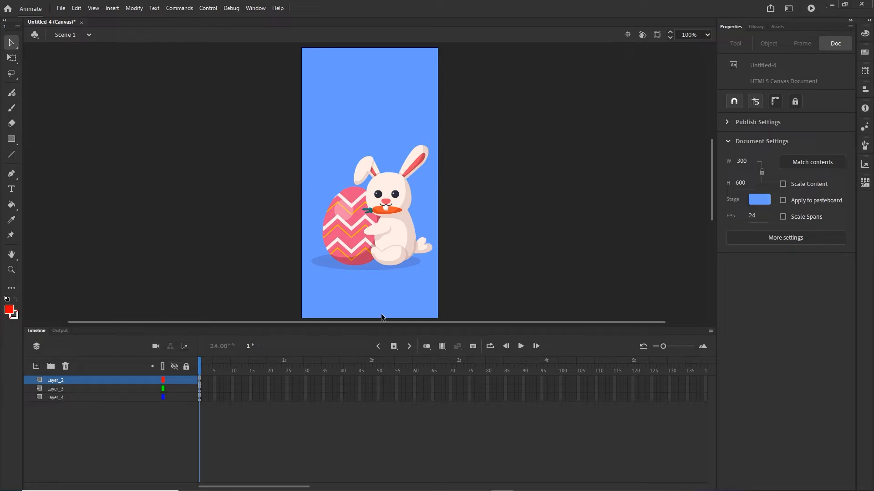
Step: Enlarge the shadow ellipse under the rabbit and egg proportionally to about 279 by 46 px
click(370, 265)
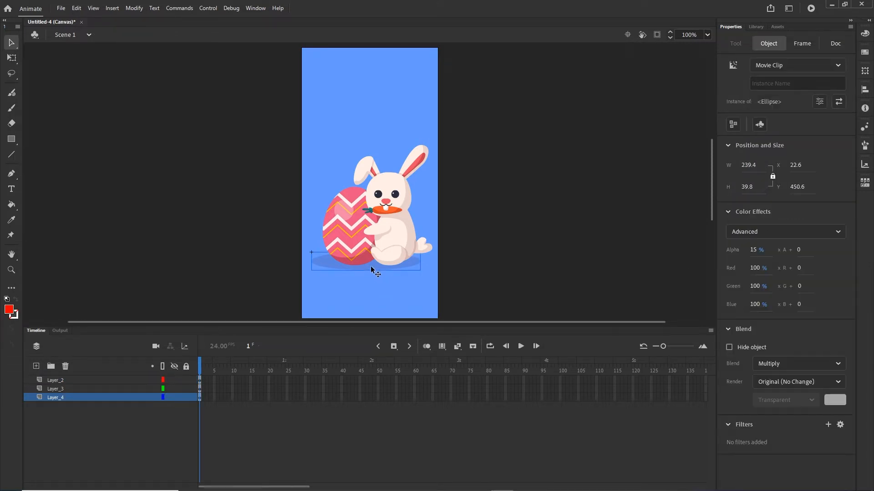
key(q)
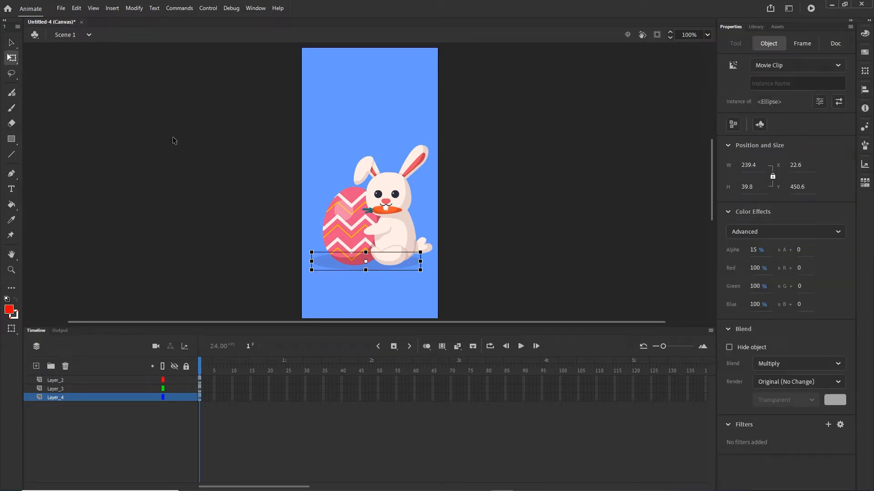
drag(419, 270, 429, 272)
click(504, 259)
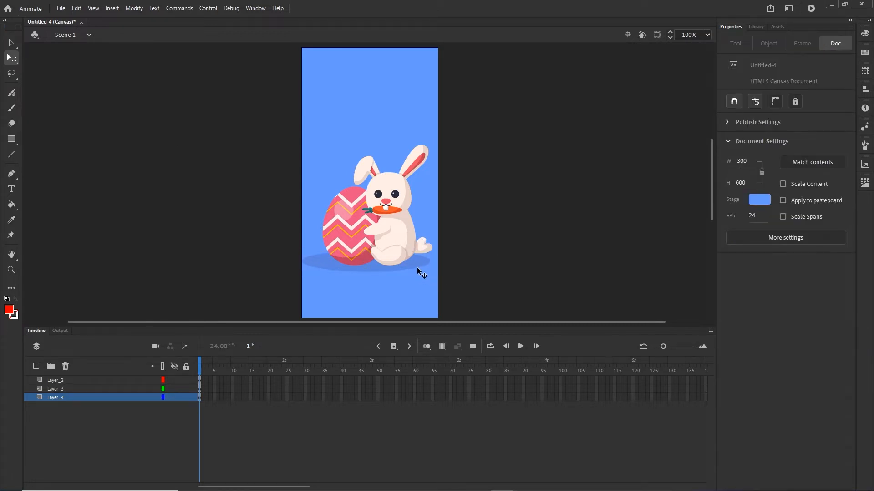
Step: Shift the shadow ellipse 10 px right to center it beneath the rabbit and egg
click(416, 266)
key(Right)
key(Right)
key(Right)
key(Right)
key(Right)
key(Right)
key(Right)
key(Right)
key(Right)
key(Right)
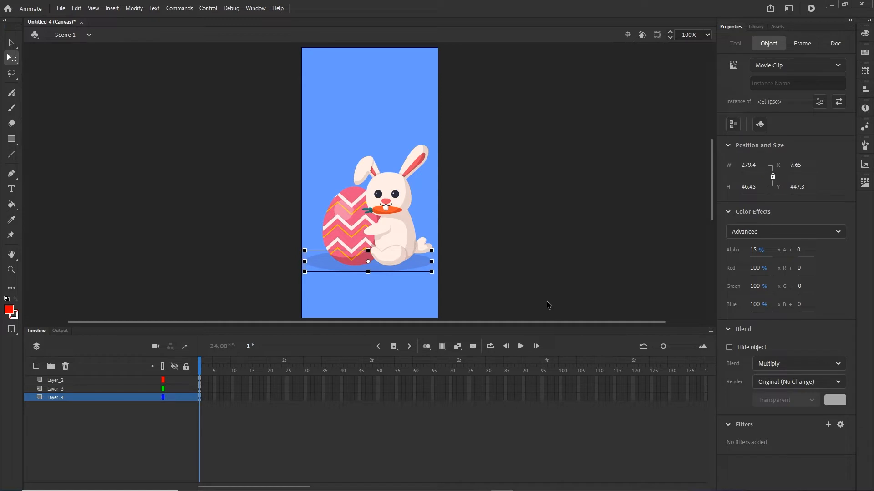
click(624, 252)
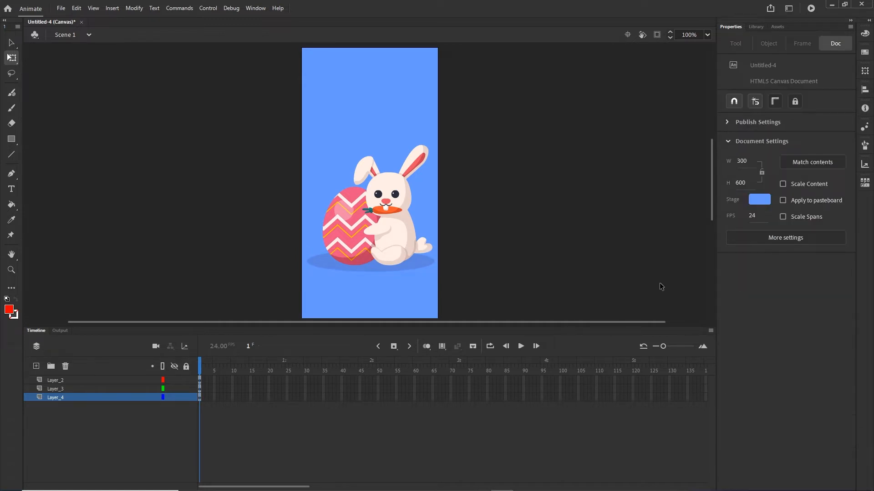
Step: Convert the rabbit group into a Movie Clip symbol, keeping the default name
click(397, 200)
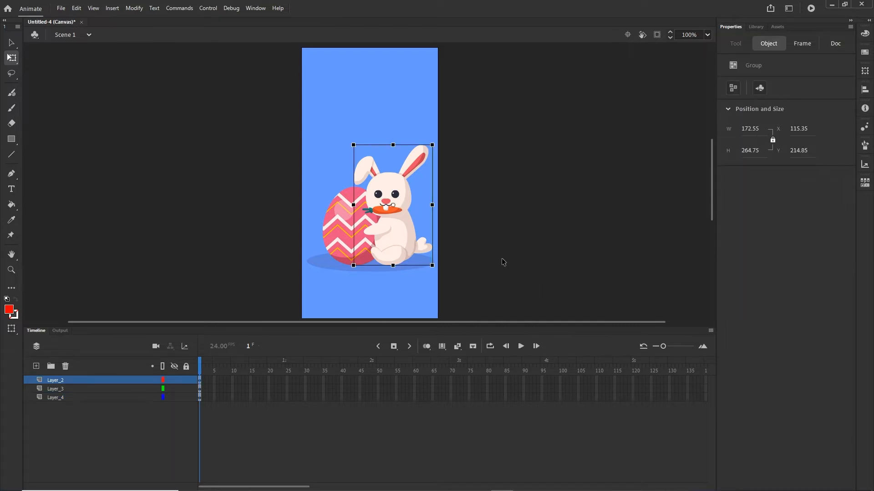
click(134, 9)
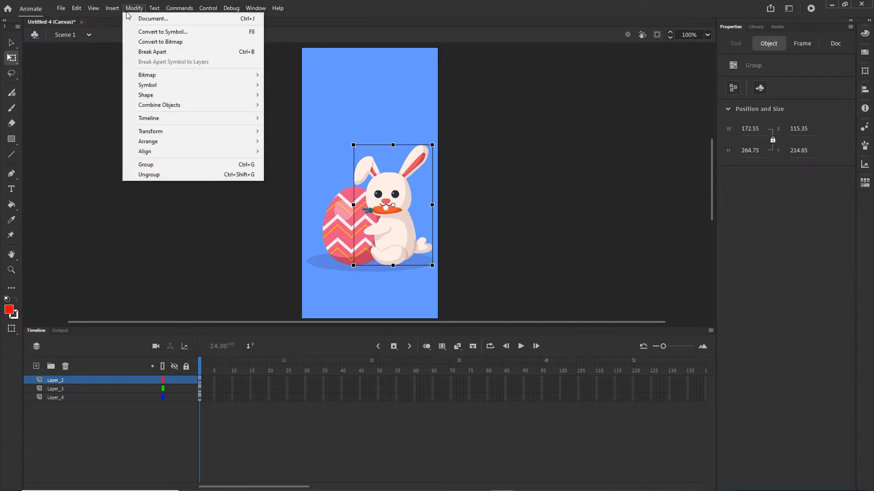
click(141, 32)
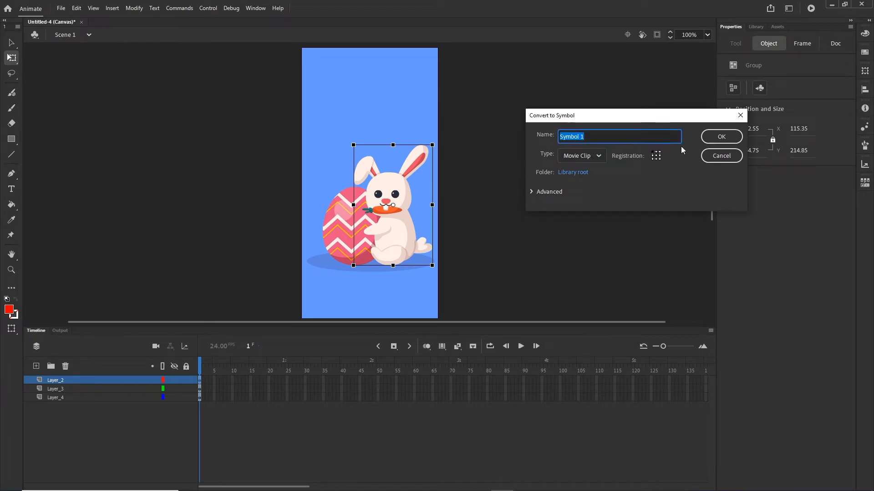
click(720, 142)
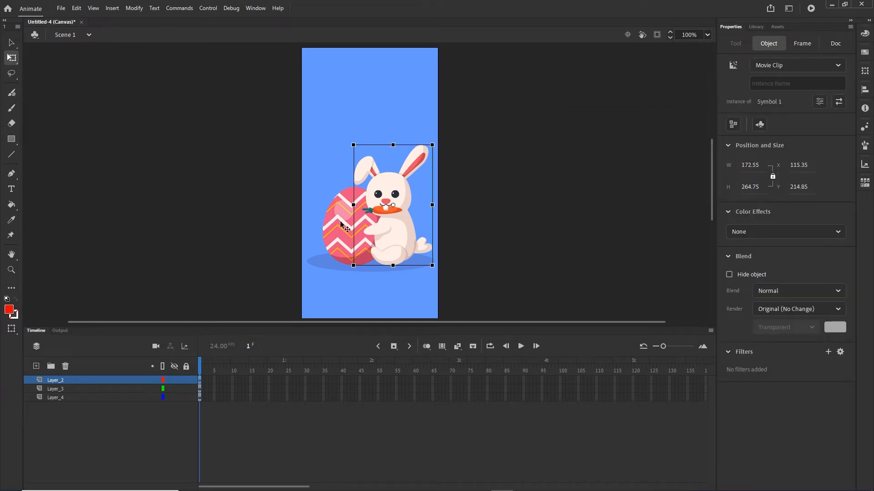
Step: Convert the egg and the shadow ellipse into separate Movie Clip symbols with default names
click(342, 225)
key(F8)
click(720, 137)
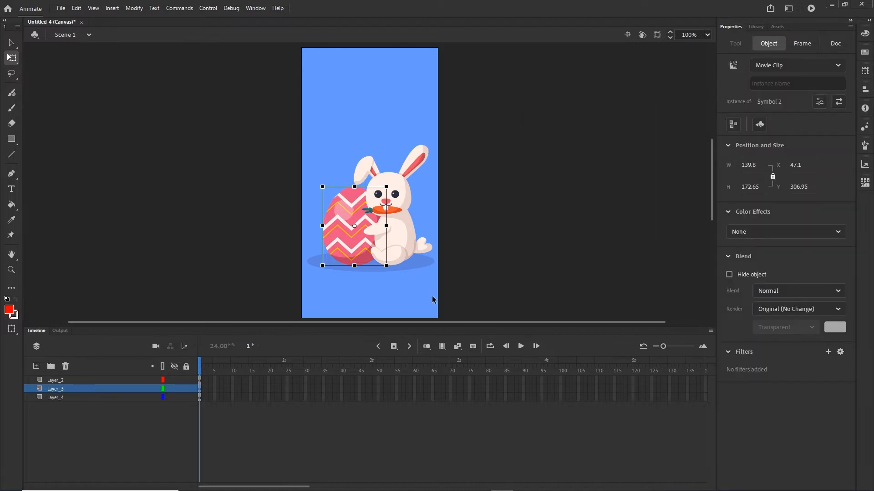
click(413, 268)
key(F8)
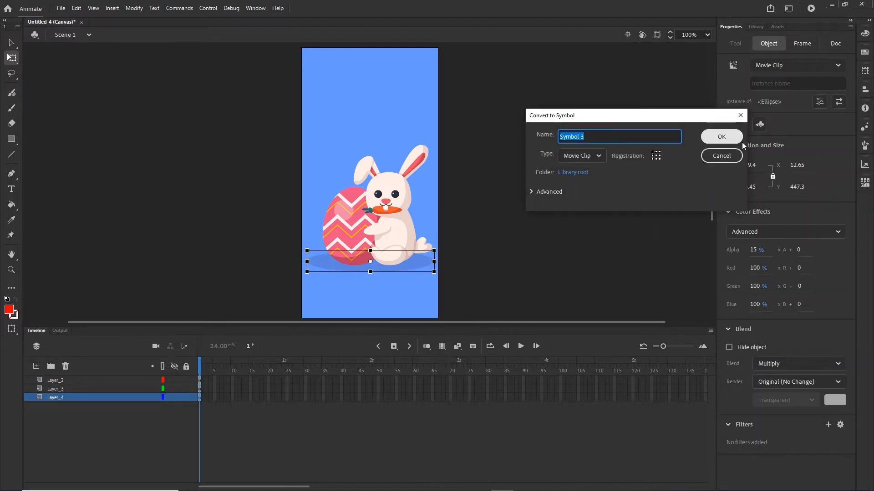
click(730, 138)
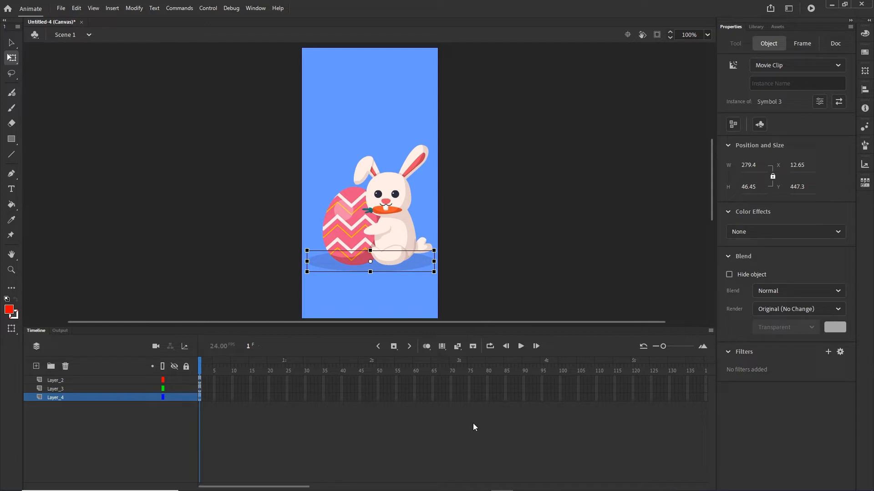
Step: Extend all three layers to frame 100 by inserting frames, and return the playhead to frame 1
click(560, 397)
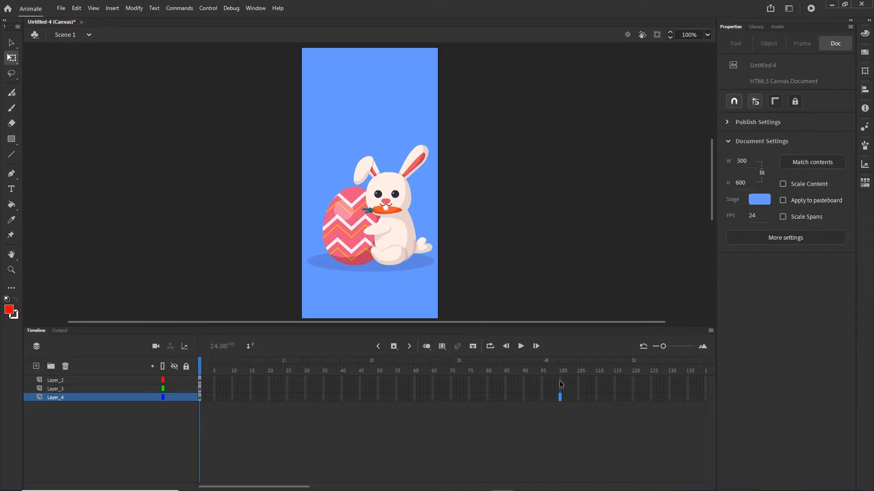
shift+click(561, 380)
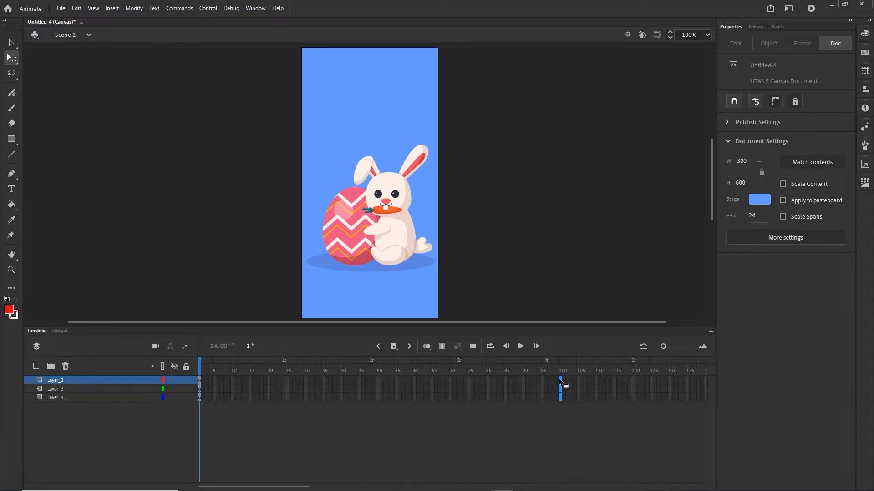
right_click(558, 378)
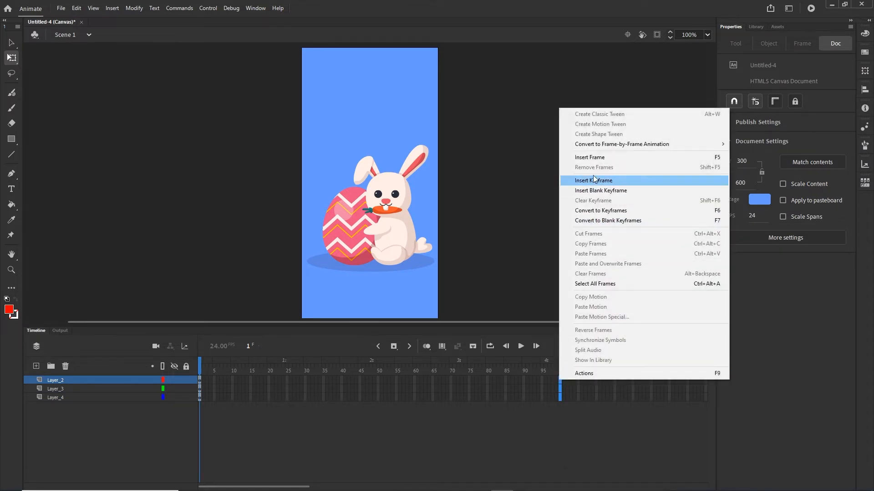
click(590, 158)
drag(561, 363, 116, 394)
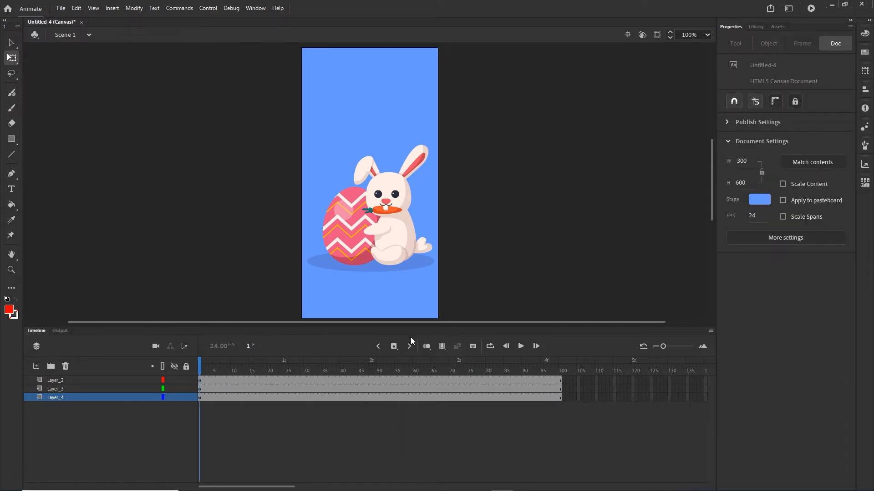
Step: Add a new layer above the rabbit layer, and rename the ellipse's layer Layer_4 as shadow
click(49, 382)
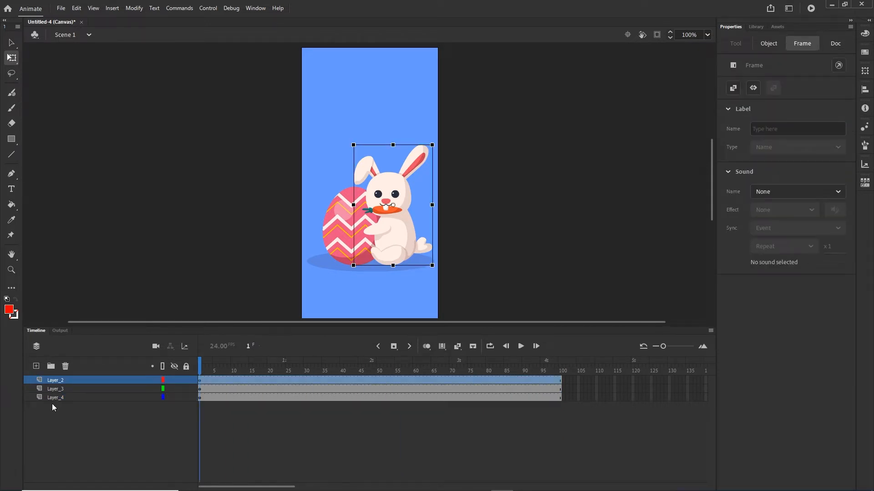
click(36, 366)
click(58, 407)
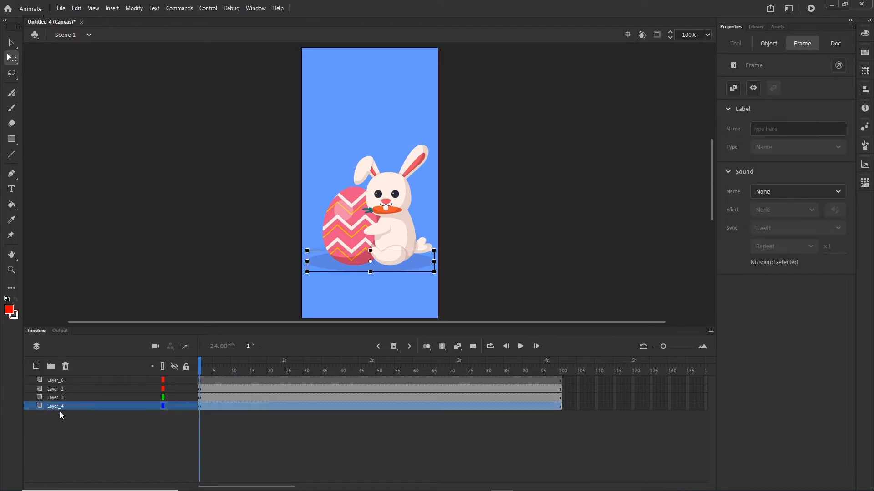
double_click(56, 408)
text(shadow)
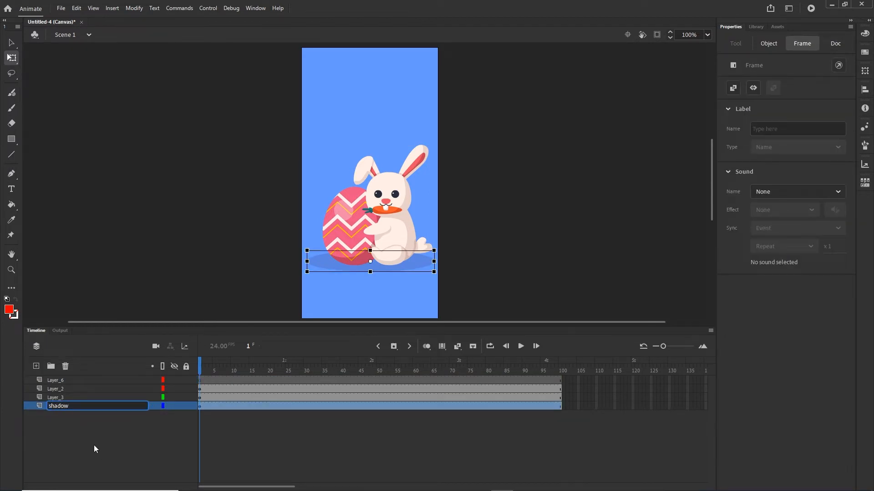
click(94, 445)
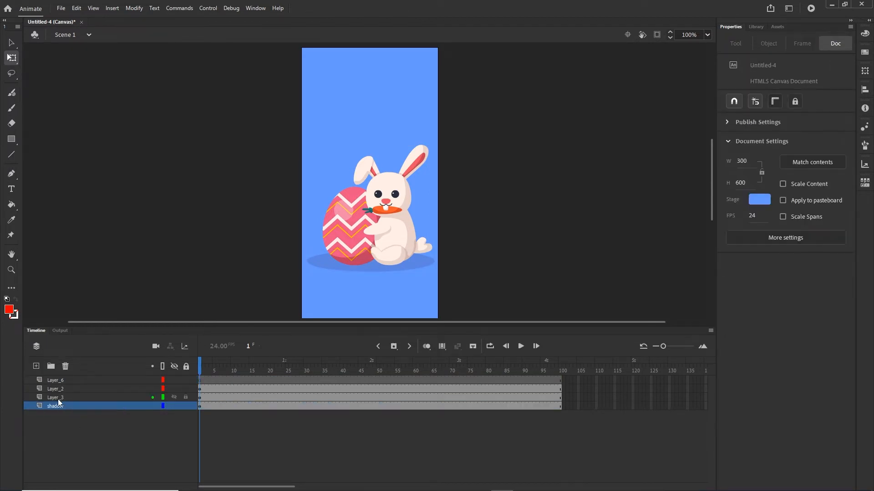
Step: Rename the egg's layer, Layer_3, as egg
click(58, 400)
double_click(58, 399)
text(egg)
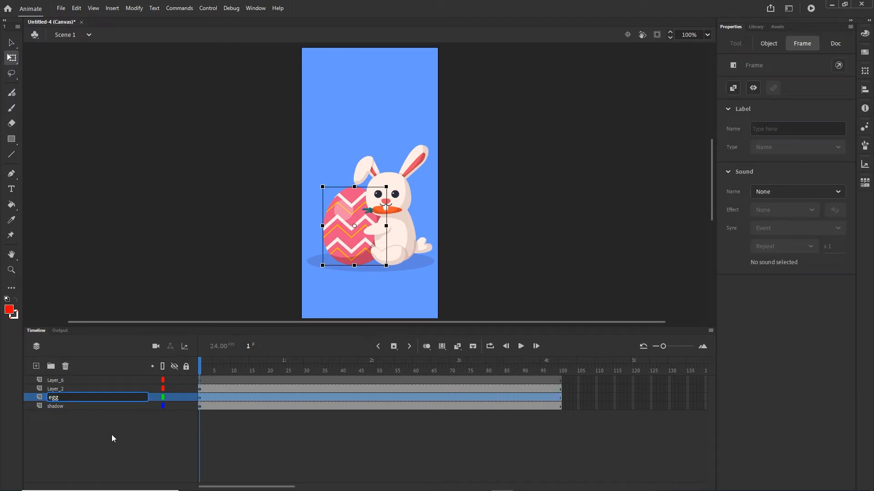
click(113, 439)
Step: Rename the rabbit's layer, Layer_2, as rabbit
click(58, 387)
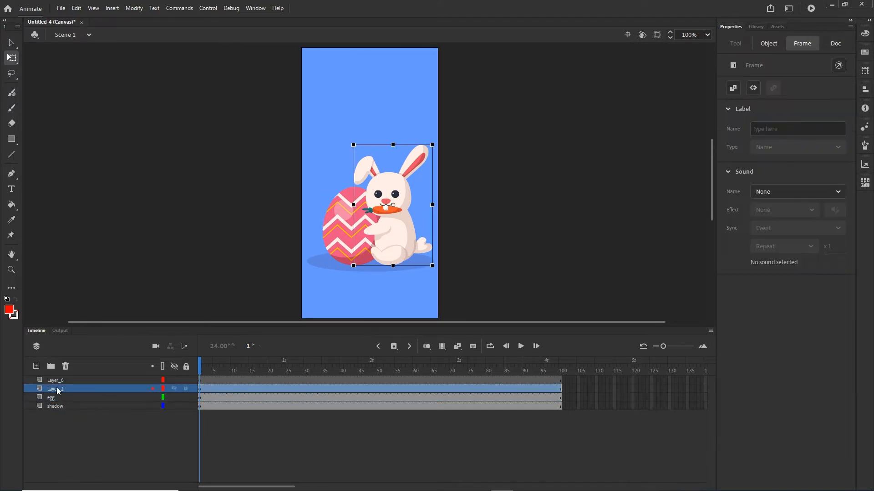
double_click(56, 386)
text(rabbit)
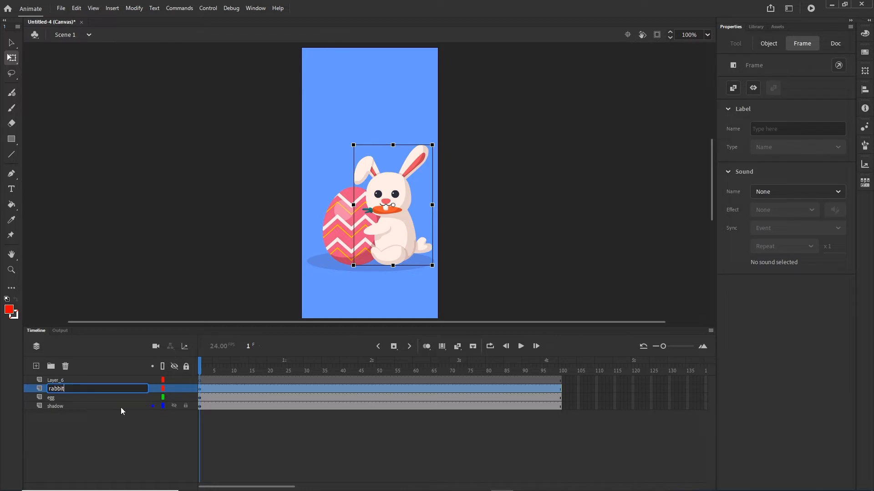
click(122, 411)
Step: Rename the empty layer above the rabbit, Layer_6, as mask1
click(56, 380)
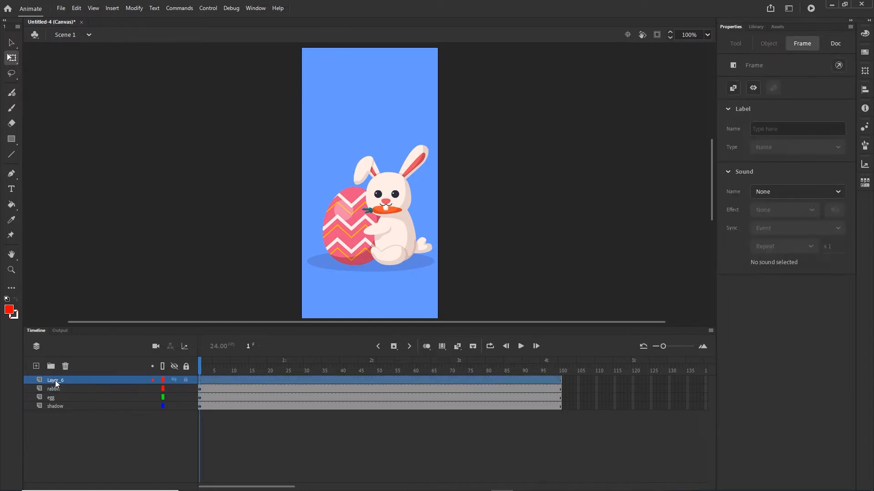
double_click(57, 381)
text(m)
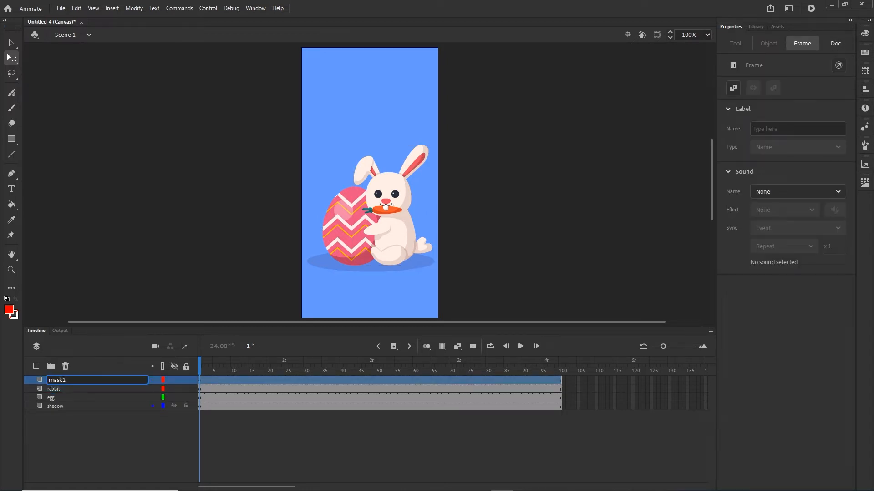
text(ask1)
click(128, 457)
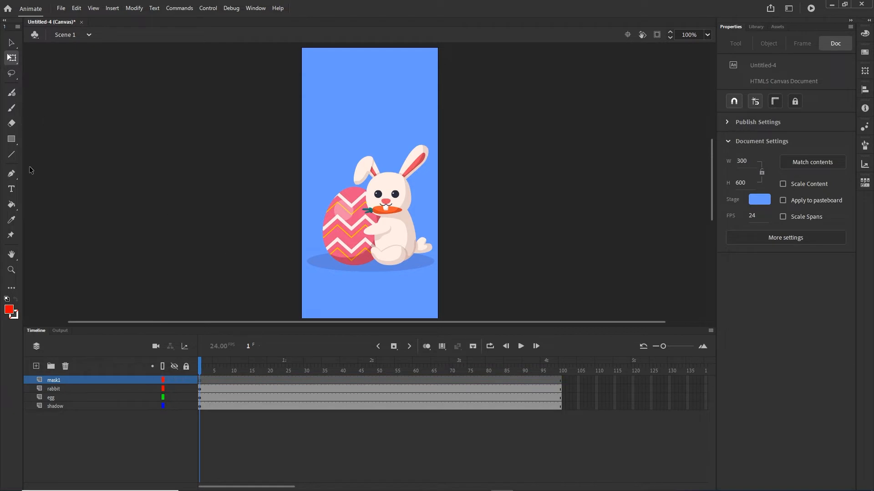
Step: Draw a curved Pen path on the empty layer, bowing down across the shadow and extending past both sides of the stage
drag(11, 173, 54, 179)
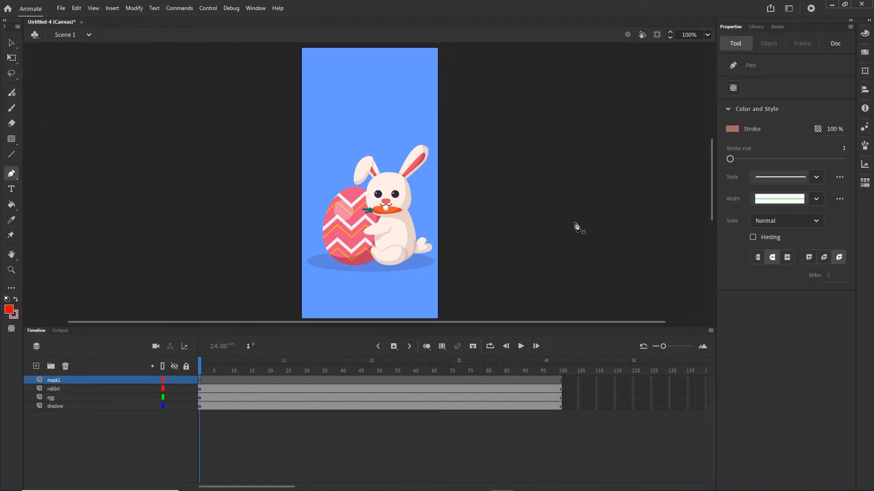
scroll(390, 237, up, 1)
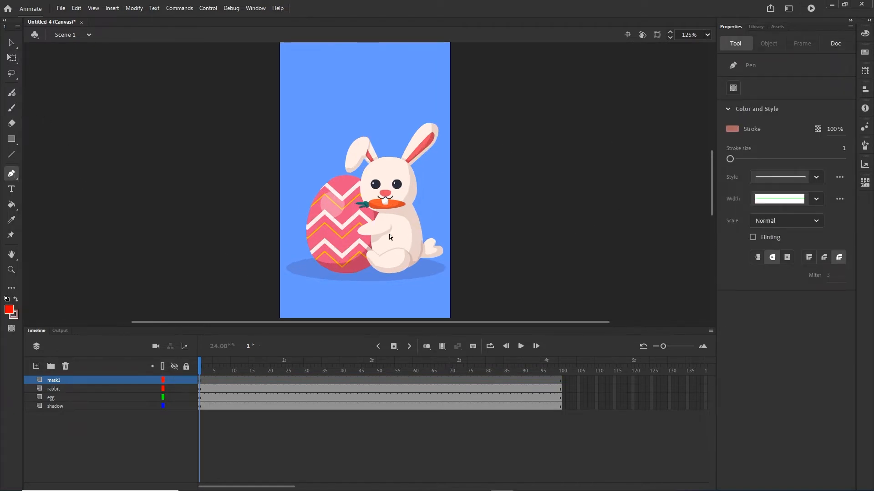
scroll(390, 236, up, 1)
scroll(367, 252, down, 1)
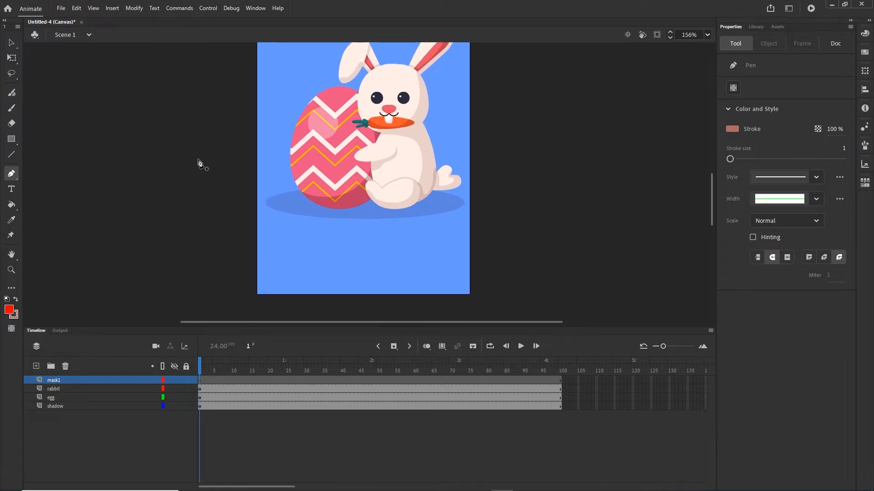
drag(197, 159, 215, 175)
key(ctrl+z)
drag(186, 153, 209, 177)
key(ctrl+z)
key(ctrl+z)
drag(180, 165, 209, 189)
mouse_move(556, 176)
mouse_down()
mouse_move(575, 169)
mouse_move(615, 120)
mouse_up()
Step: Adjust the curve's end handles with the Subselection tool so its arc dips deeper along the lower edge of the shadow
click(17, 48)
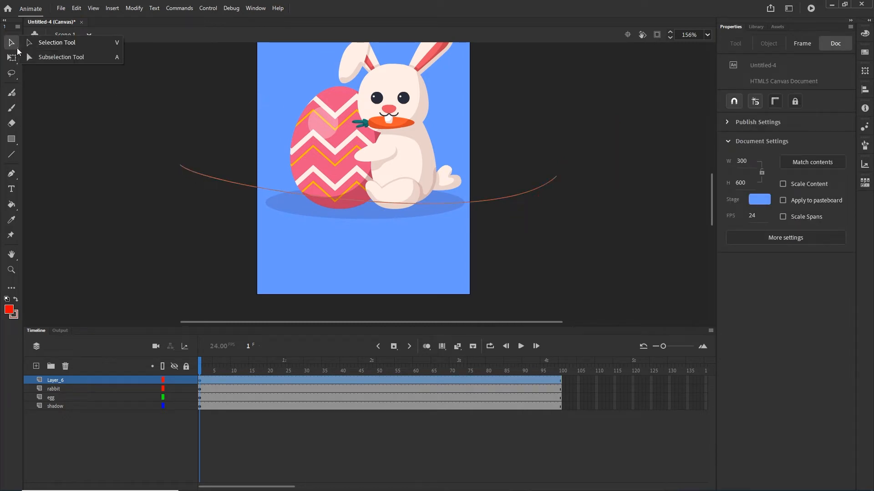
click(29, 56)
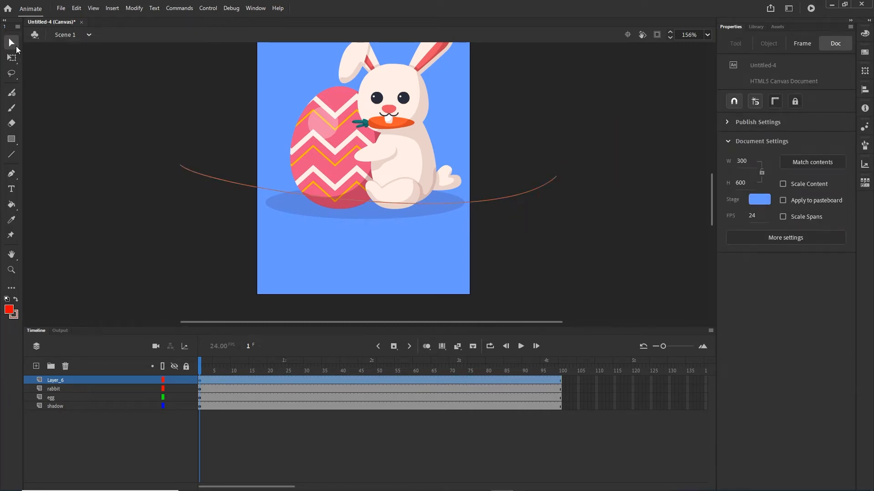
click(16, 48)
click(69, 60)
click(181, 166)
drag(208, 190, 229, 236)
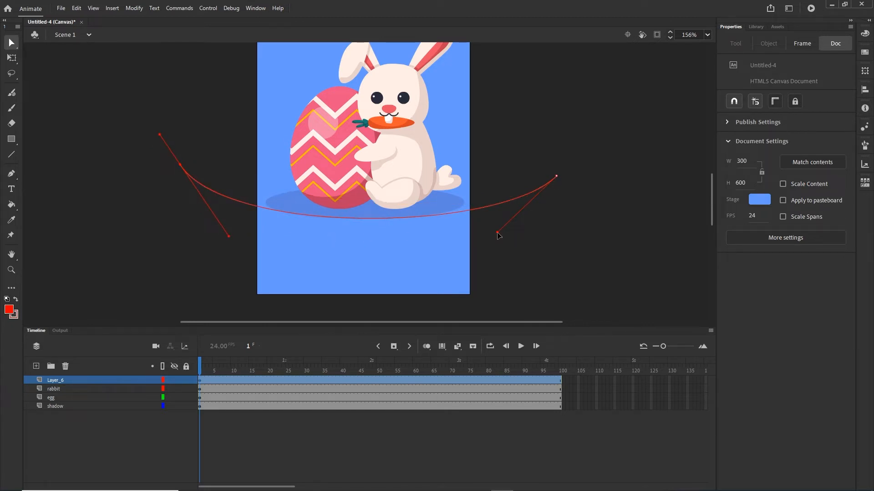
drag(500, 233, 501, 231)
Step: Extend the curve with the Pen tool to two corner points above the stage and close it into an outline around the artwork
click(11, 174)
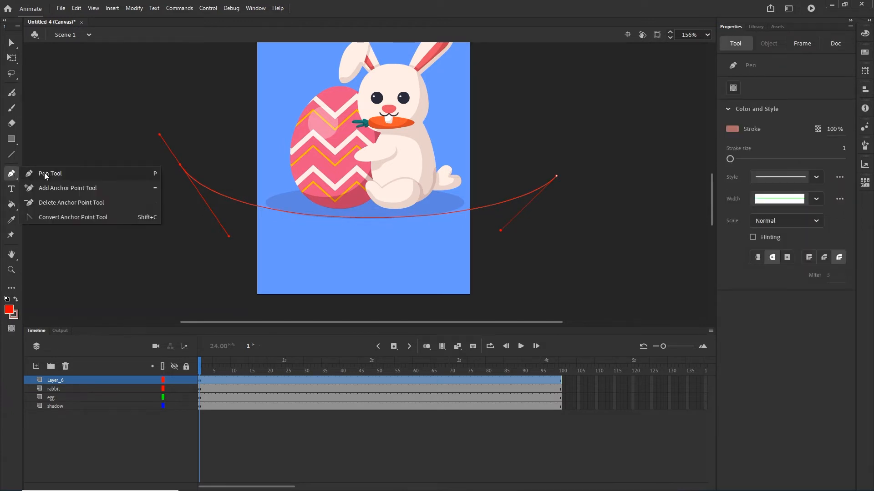
click(50, 175)
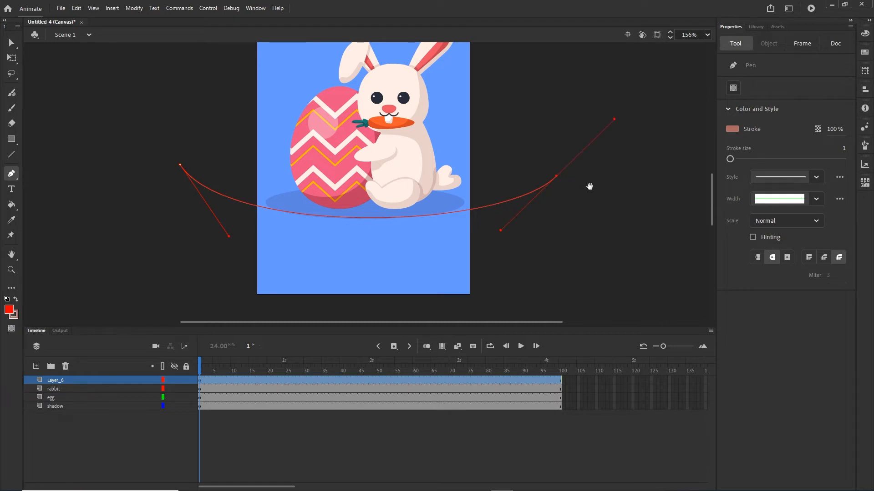
drag(588, 187, 578, 318)
scroll(543, 223, down, 2)
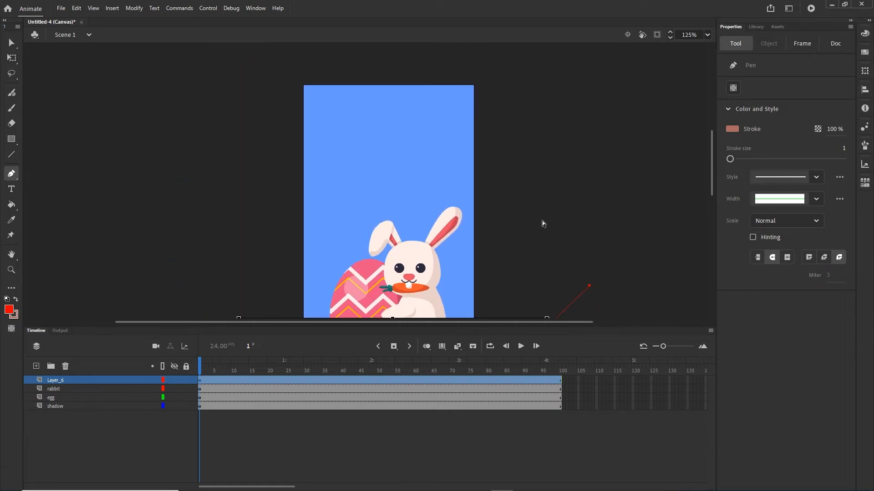
drag(553, 203, 549, 176)
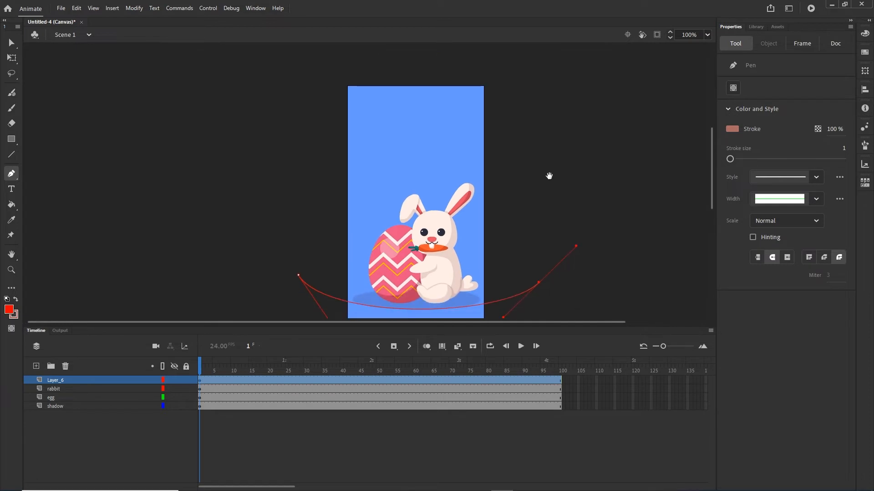
click(533, 70)
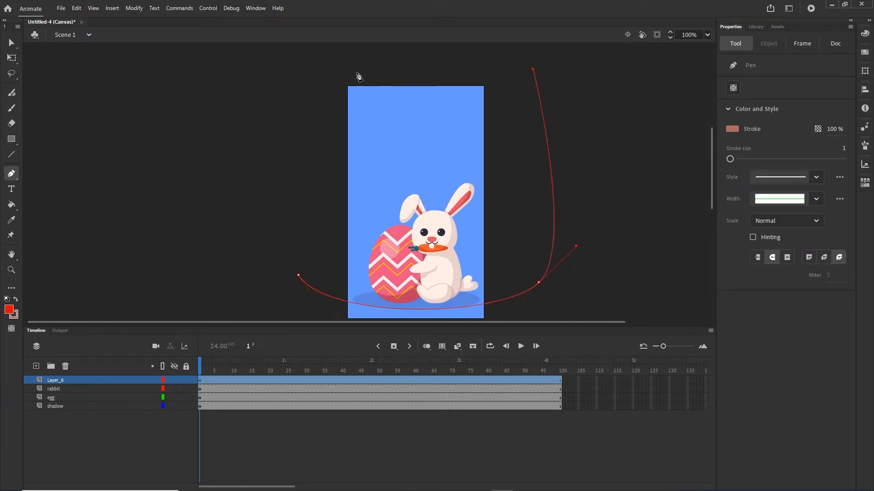
click(311, 70)
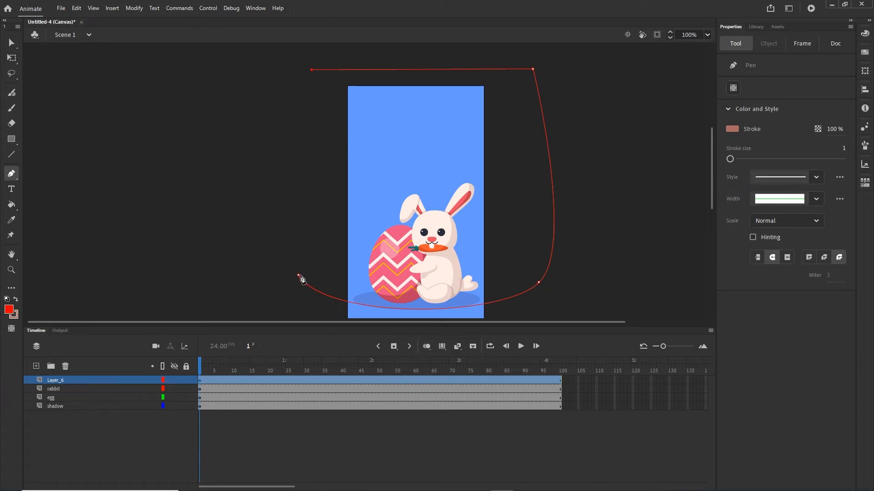
click(298, 276)
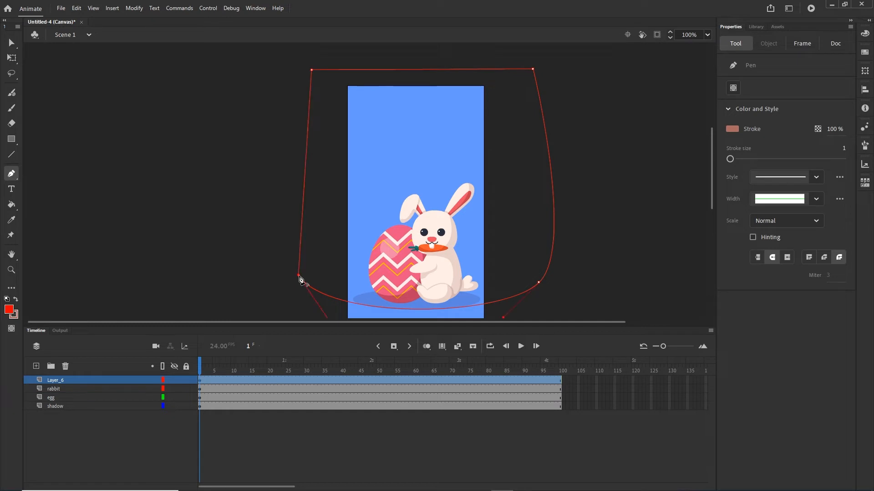
Step: Fill the closed outline with solid red using the Paint Bucket
scroll(569, 227, down, 3)
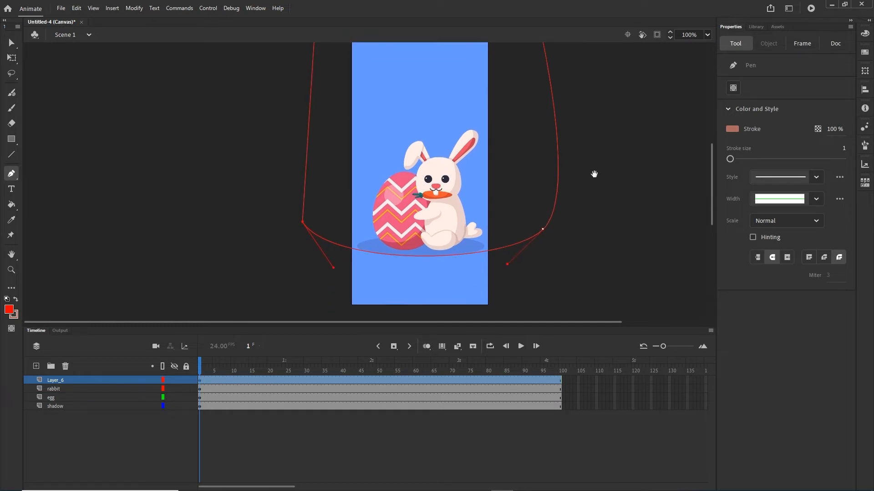
click(11, 205)
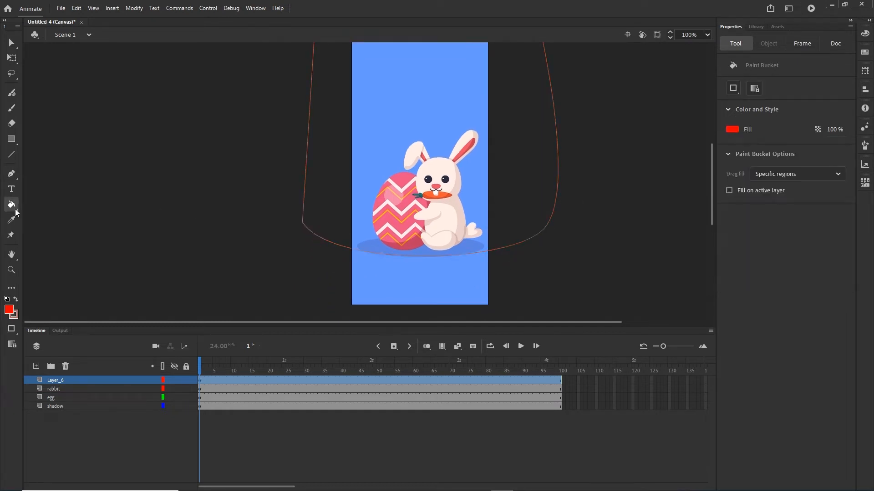
click(46, 206)
click(549, 196)
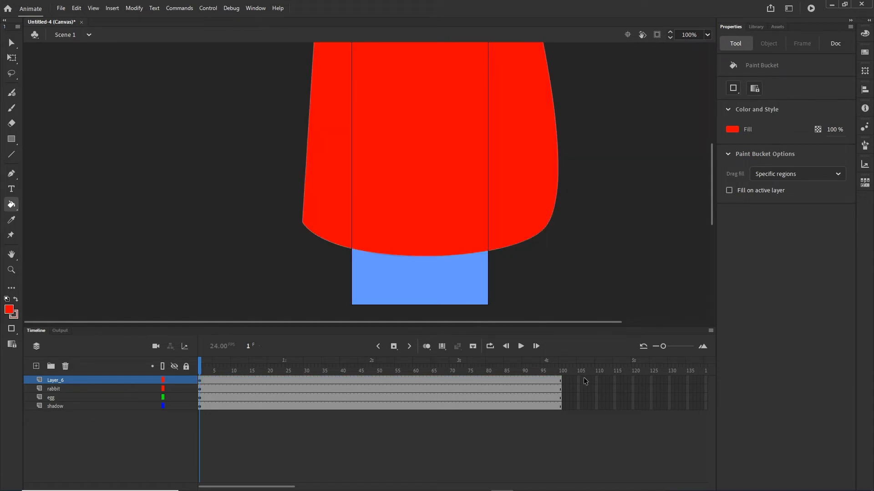
Step: Select the whole red shape with the Selection tool and remove its stroke colour
key(v)
scroll(574, 169, up, 3)
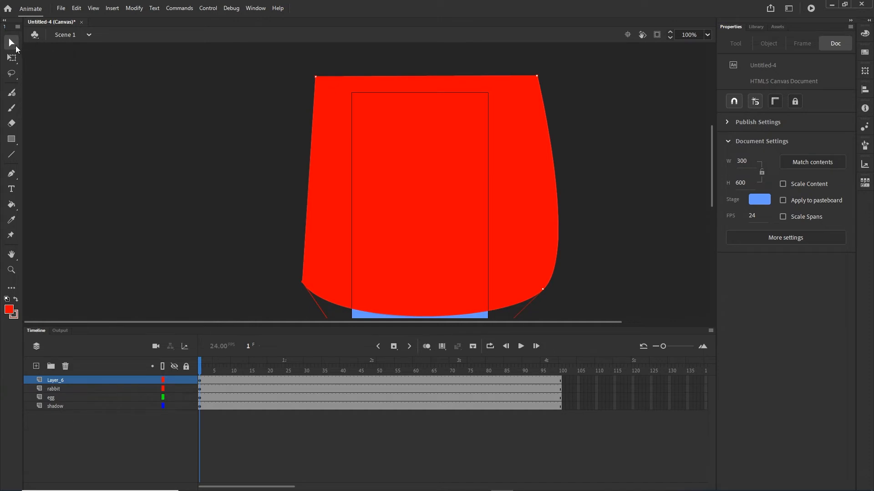
click(15, 46)
click(59, 54)
click(526, 173)
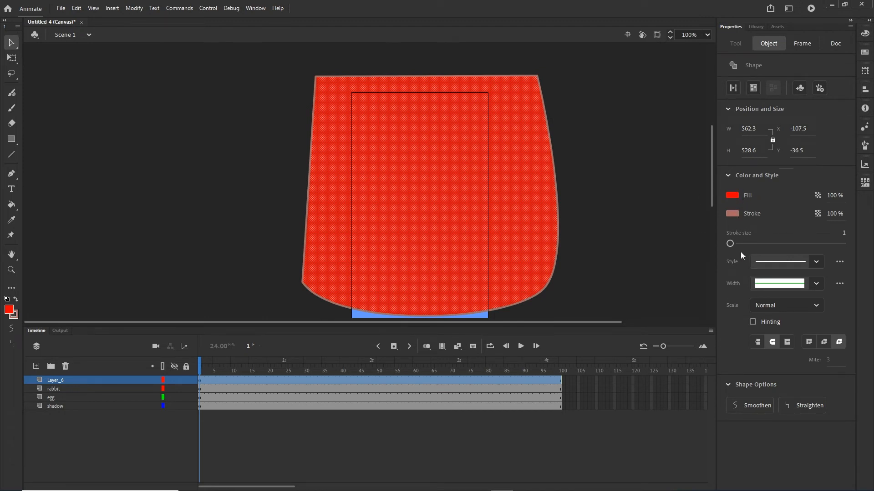
click(732, 213)
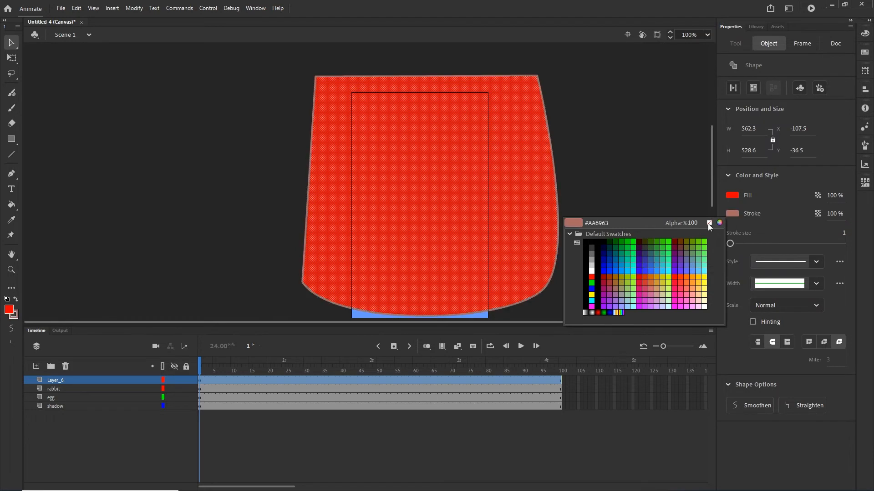
click(707, 223)
click(678, 240)
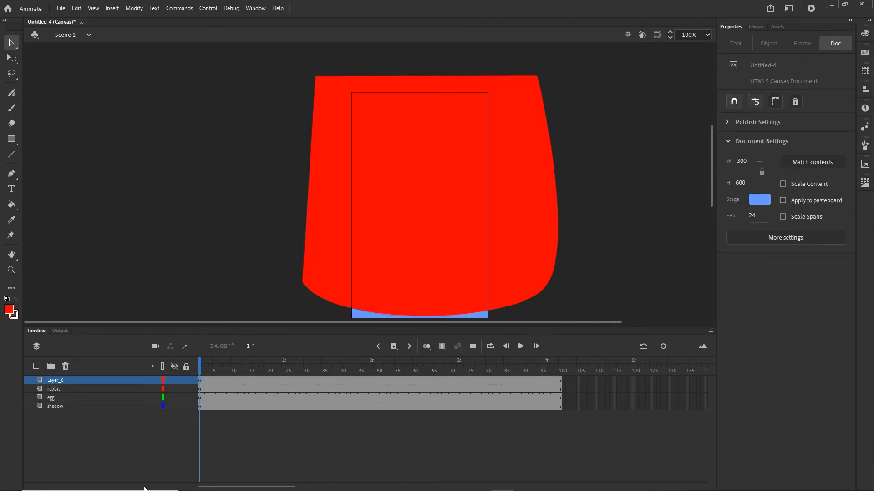
Step: Name the red shape's layer, Layer_6, mask1 and hide that layer
double_click(53, 382)
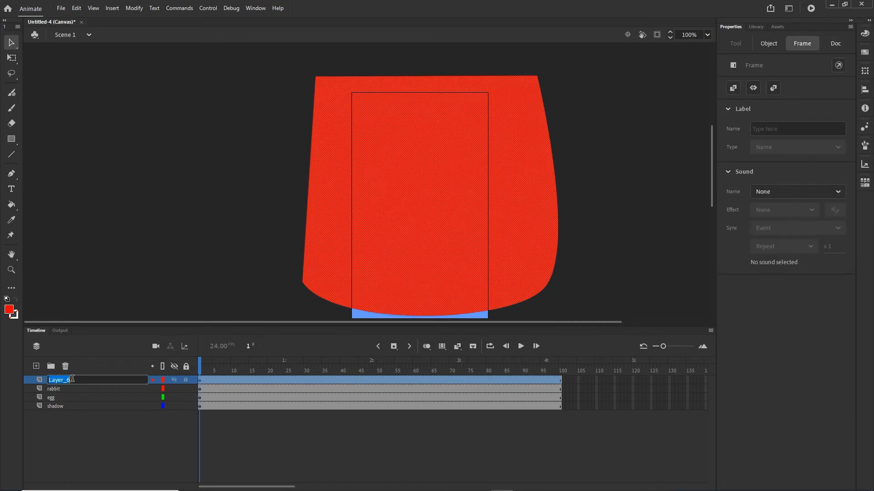
text(mask1)
click(131, 443)
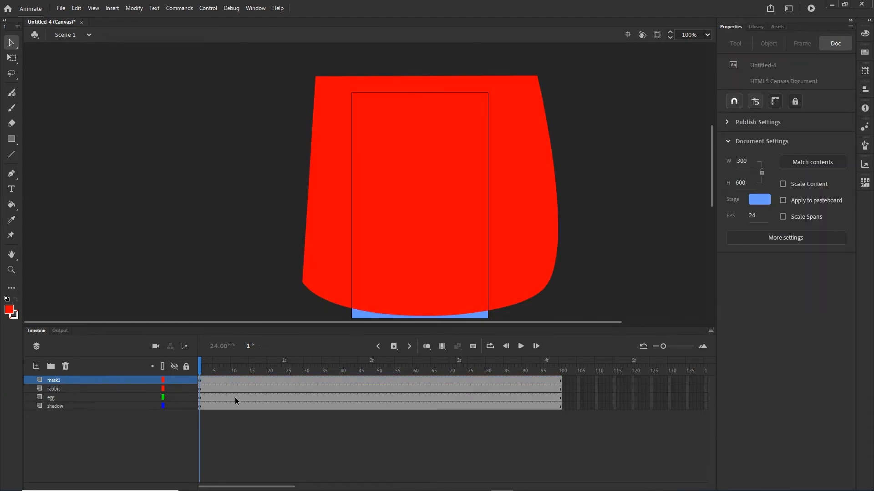
click(175, 380)
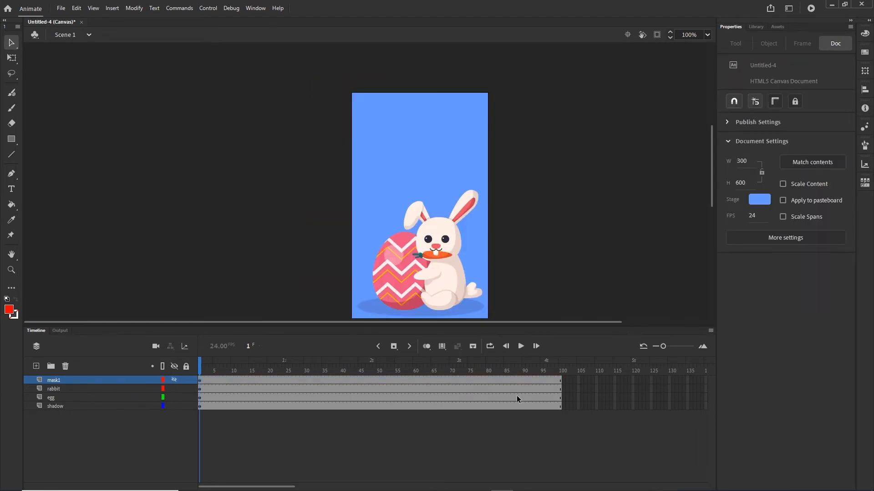
Step: Insert keyframes at frame 25 on the rabbit and egg layers
drag(540, 226, 537, 222)
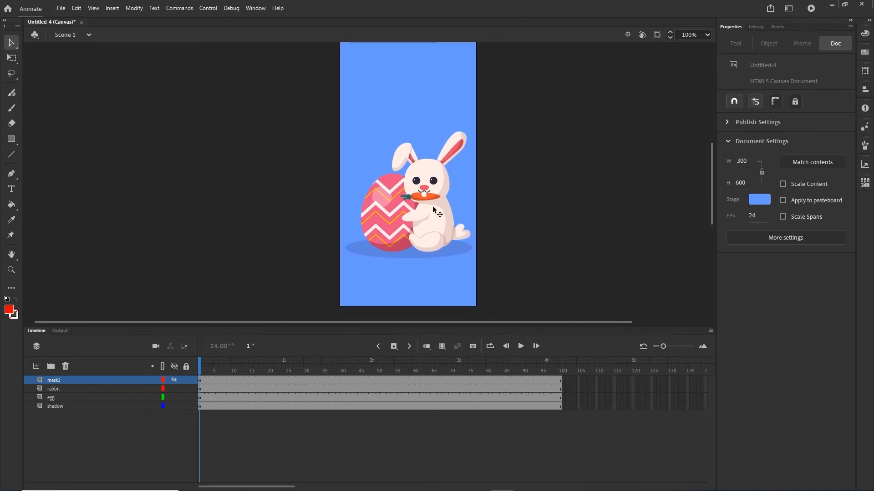
click(287, 399)
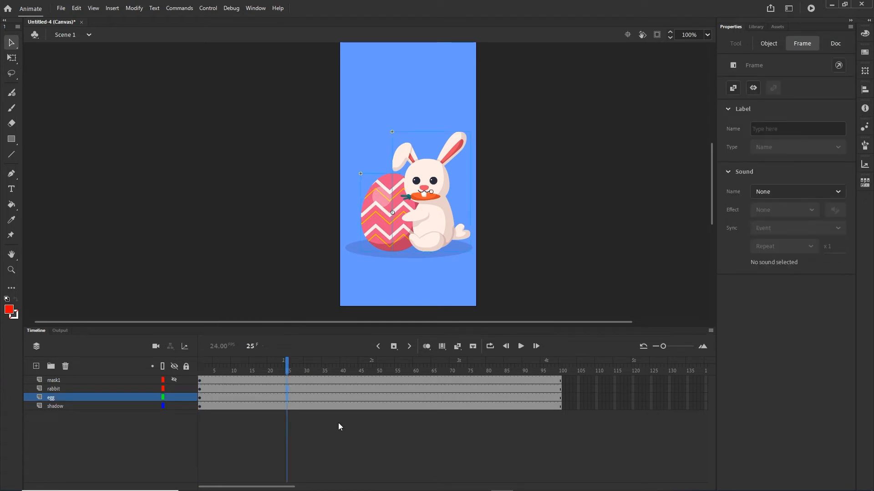
key(F6)
Step: On frame 1, move the rabbit and egg together straight down until only the rabbit's head overlaps the stage below the shadow
click(201, 397)
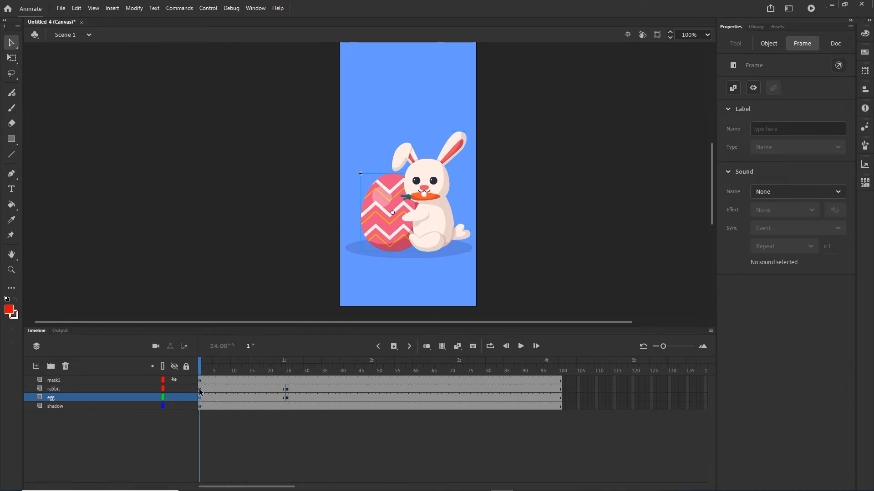
key(shift+Down)
key(shift+Down)
key(shift+Down)
key(shift+Down)
key(shift+Down)
key(shift+Down)
key(shift+Down)
key(shift+Down)
key(shift+Down)
key(shift+Down)
key(shift+Down)
key(shift+Down)
key(shift+Down)
key(shift+Down)
key(shift+Down)
key(shift+Down)
key(shift+Down)
key(shift+Down)
key(shift+Down)
key(shift+Down)
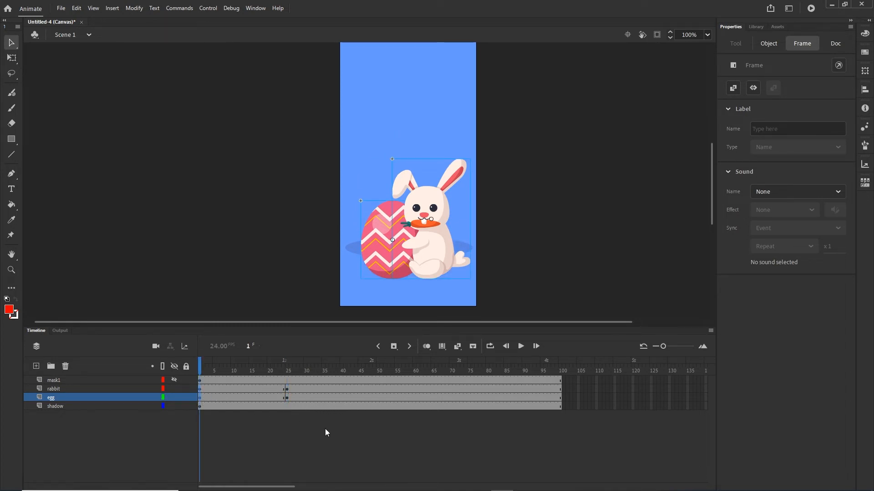
key(shift+Down)
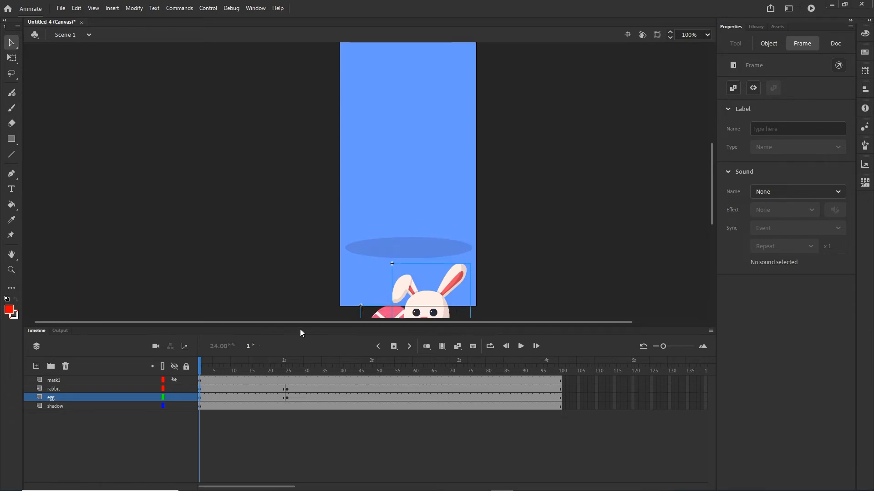
Step: Create classic tweens on the rabbit and egg layers between frames 1 and 25 and scrub through the motion
click(244, 404)
click(244, 404)
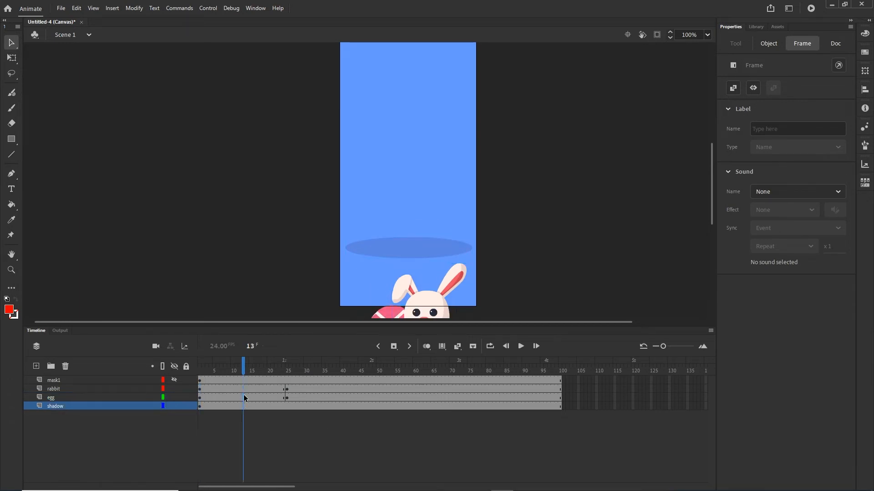
click(244, 395)
right_click(244, 391)
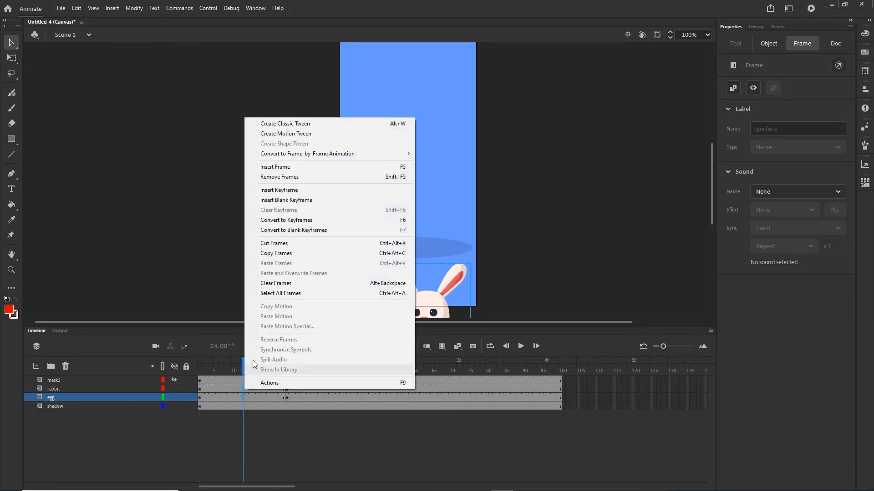
click(284, 124)
click(201, 370)
drag(201, 369, 287, 370)
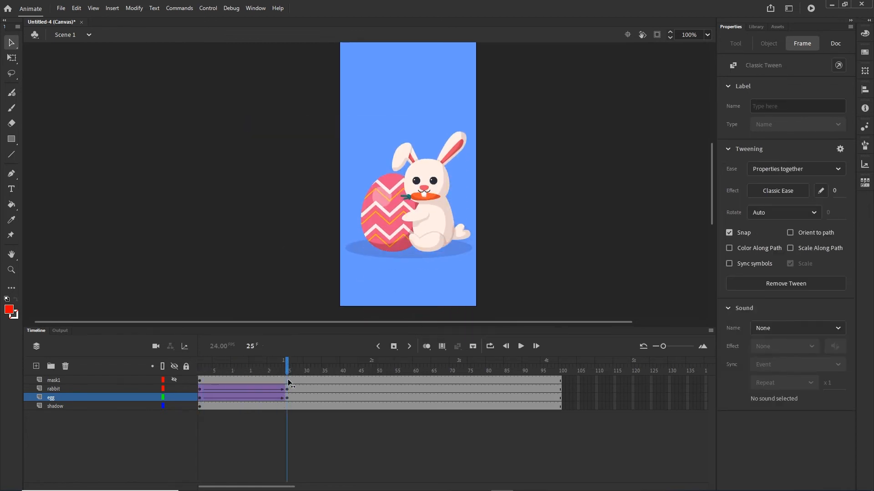
Step: Show the mask1 layer, move it directly above the egg layer and turn it into a mask for the egg
click(174, 380)
drag(53, 376, 57, 394)
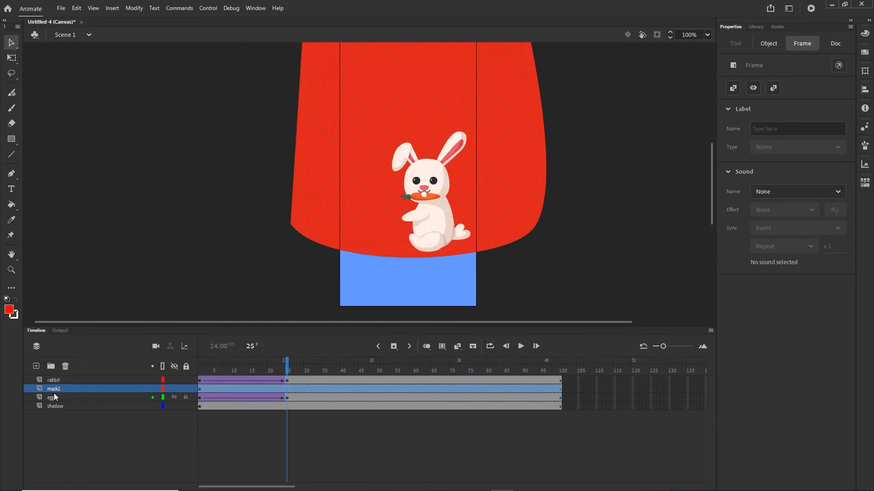
right_click(54, 391)
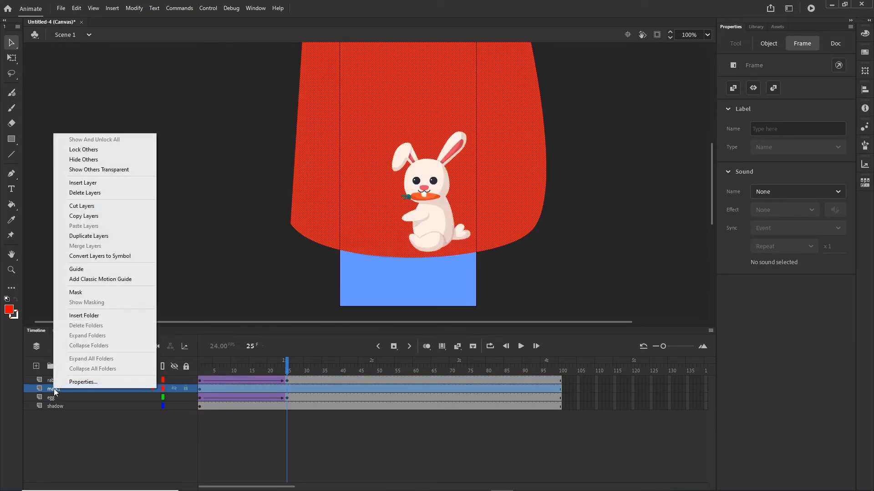
click(78, 292)
mouse_move(284, 367)
mouse_down()
mouse_move(201, 367)
mouse_move(283, 374)
mouse_up()
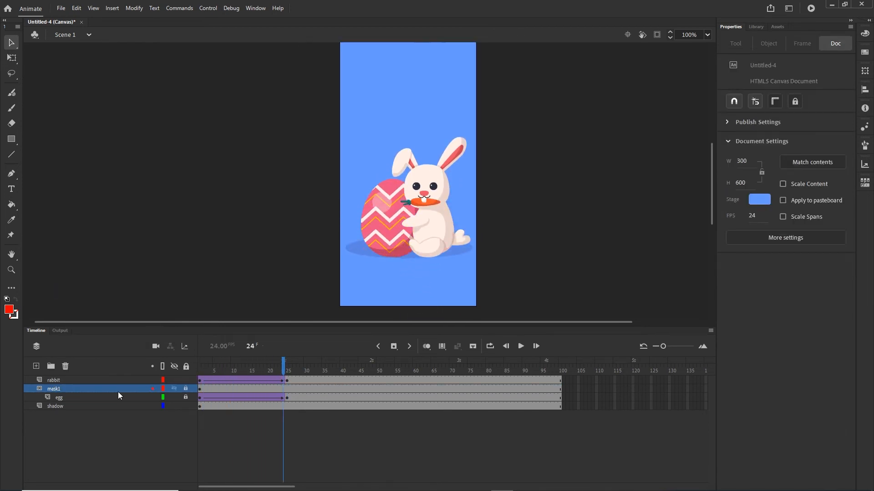
Step: Duplicate the mask1 layer and place the copy directly above the rabbit layer
right_click(54, 388)
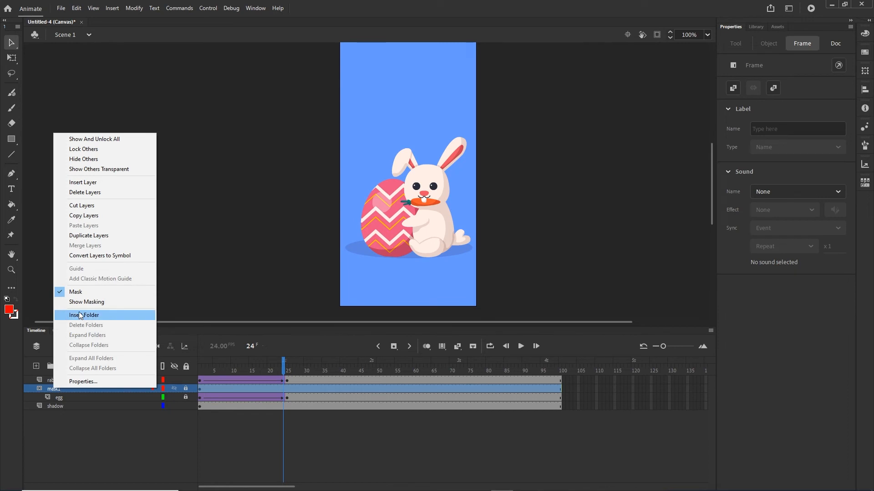
click(93, 236)
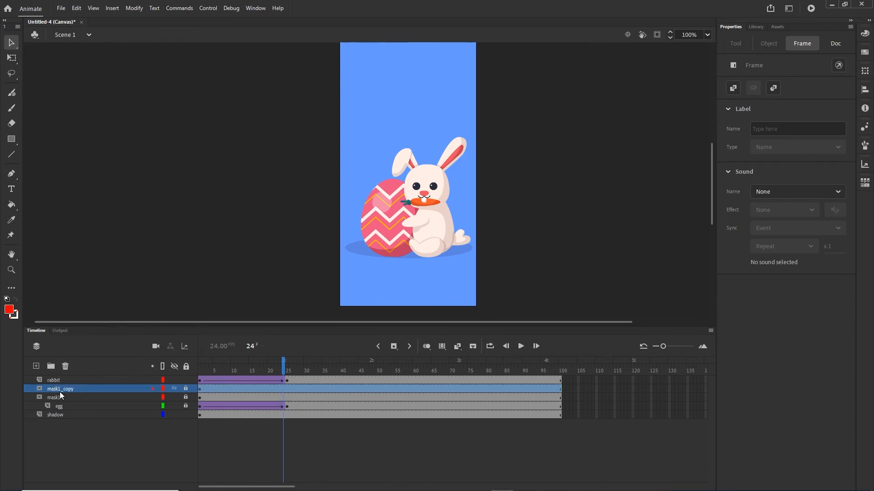
drag(59, 391, 59, 379)
click(89, 449)
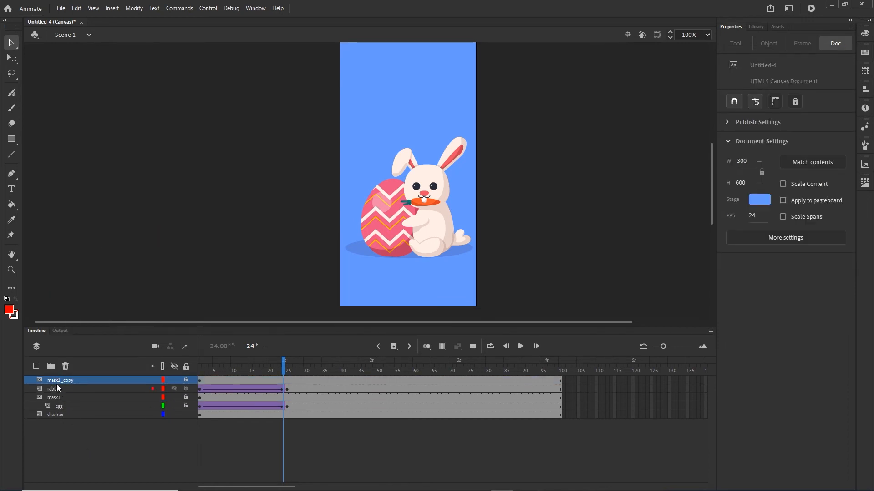
Step: Reapply the mask setting on the mask1_copy layer so that it masks the rabbit layer
right_click(55, 381)
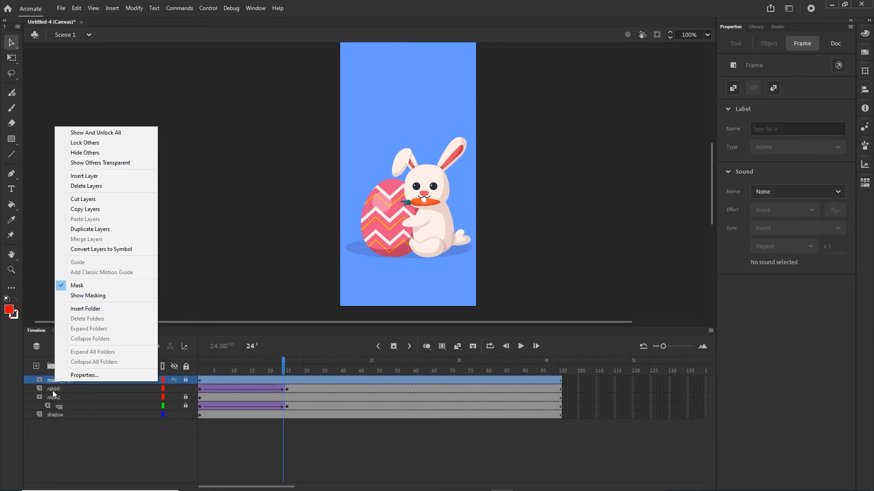
click(78, 286)
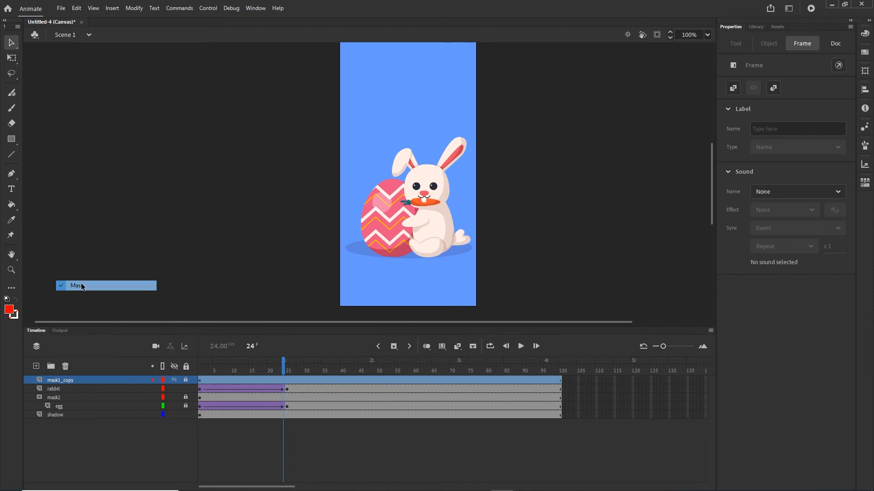
right_click(61, 383)
click(83, 287)
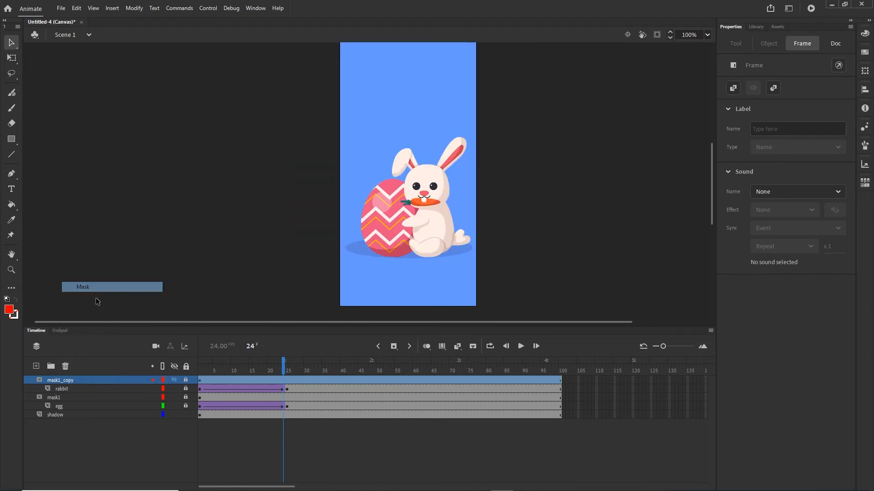
mouse_move(293, 369)
mouse_down()
mouse_move(199, 370)
mouse_move(295, 370)
mouse_up()
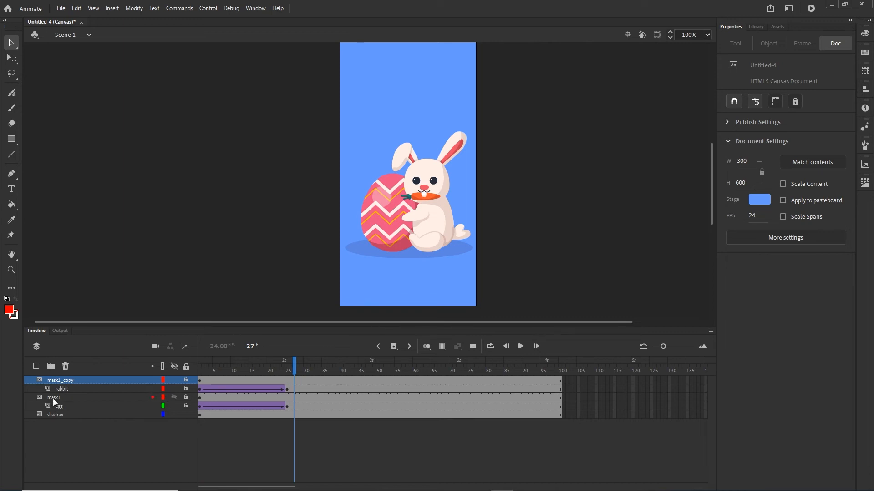
click(285, 389)
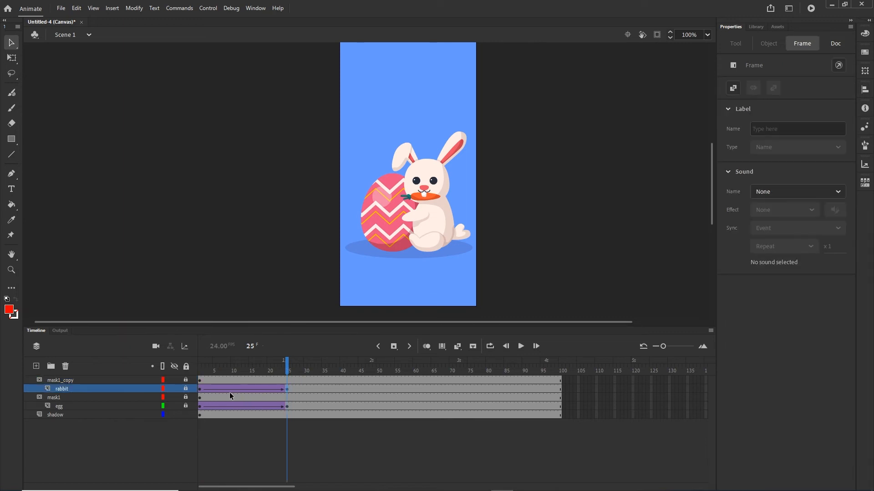
click(200, 389)
drag(199, 390, 353, 360)
key(ctrl+z)
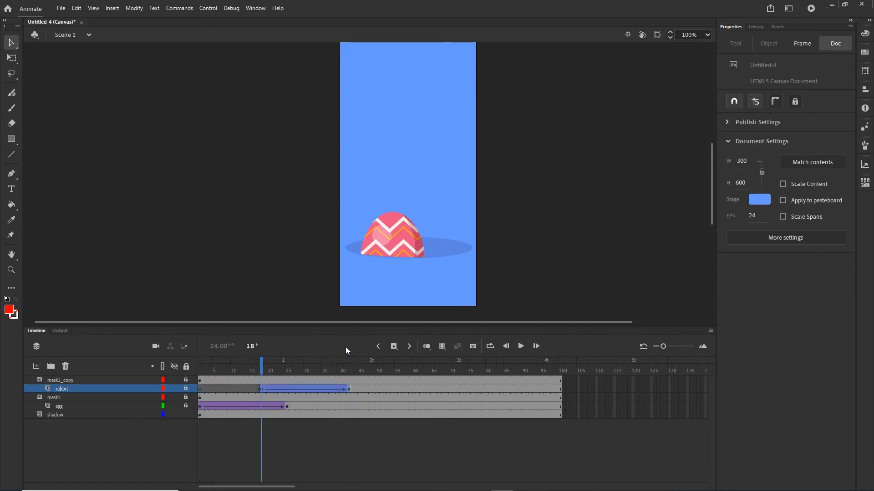
key(ctrl+z)
Step: Insert keyframes at frame 55 on the rabbit and egg layers
drag(201, 364, 395, 373)
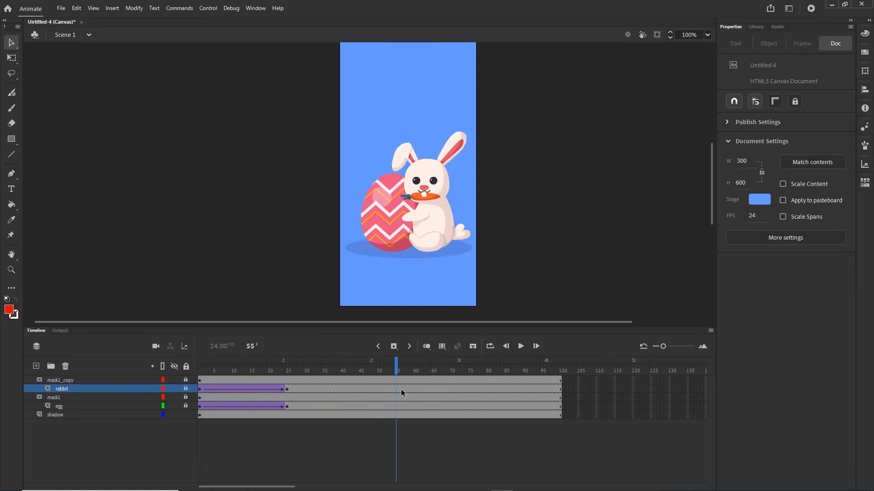
click(395, 389)
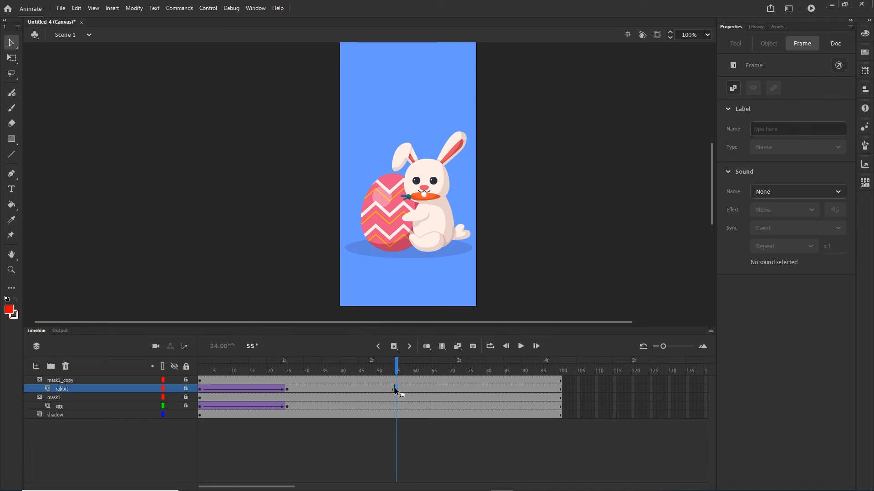
click(393, 406)
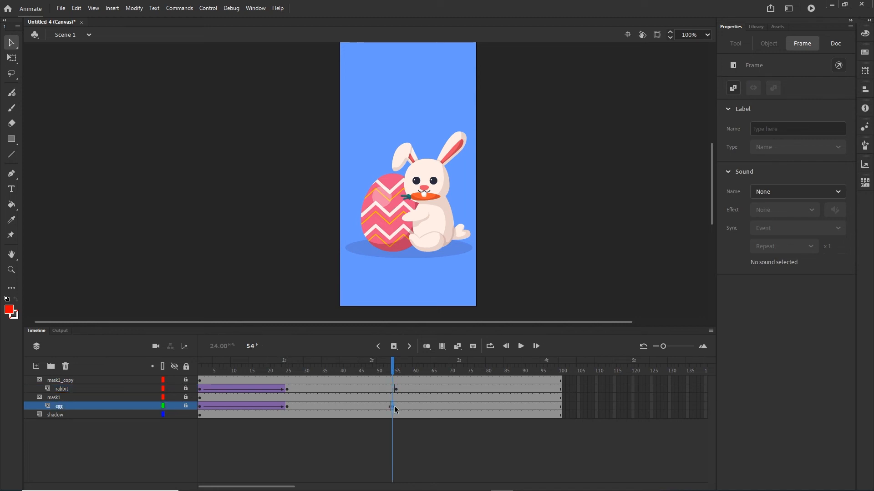
click(396, 409)
Step: Unlock the masked layers, hide both mask layers, and insert keyframes at frame 72 on the rabbit and egg layers
click(185, 397)
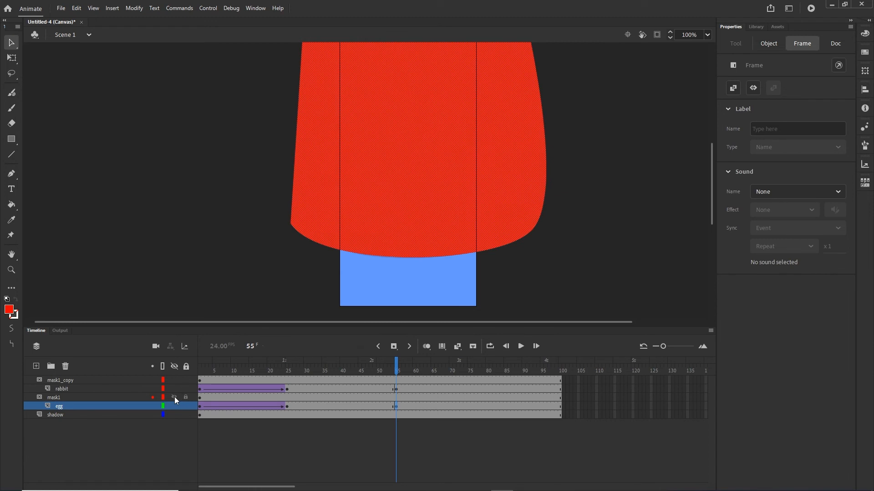
click(174, 379)
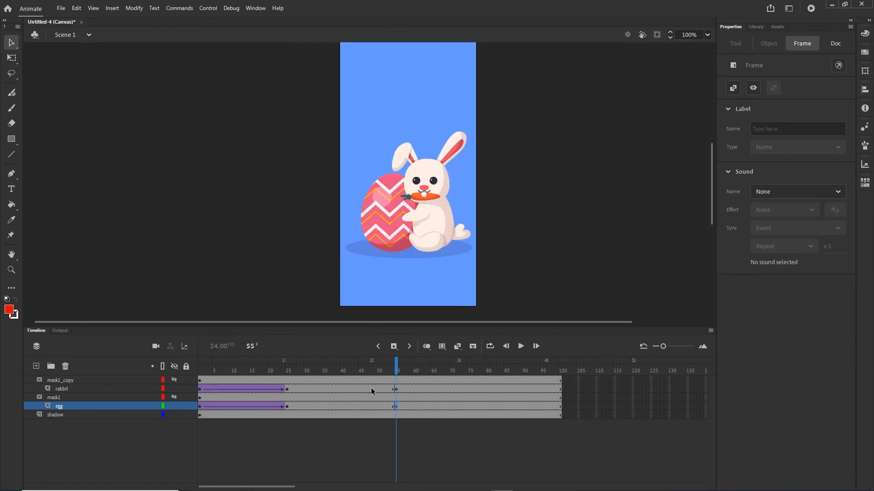
click(457, 389)
key(F6)
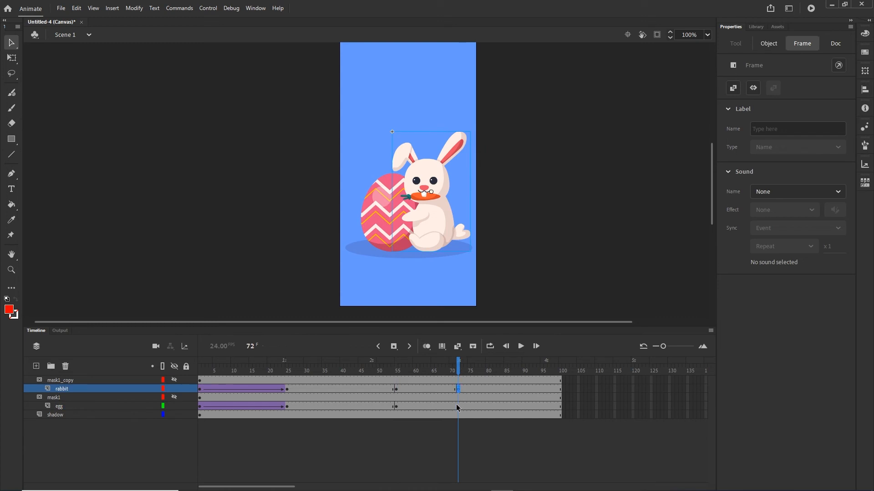
click(457, 407)
key(F6)
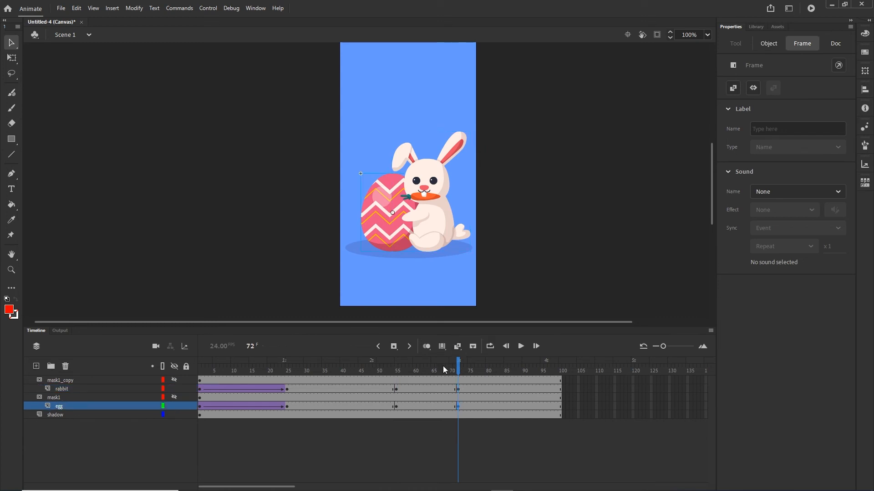
Step: At frame 72, move the egg straight down until it sits entirely below the shadow
key(shift+Down)
key(shift+Down)
key(shift+Down)
key(shift+Down)
key(shift+Down)
key(shift+Down)
key(shift+Down)
key(shift+Down)
key(shift+Down)
key(shift+Down)
key(shift+Down)
key(shift+Down)
key(shift+Down)
key(shift+Down)
key(shift+Down)
key(shift+Down)
key(shift+Down)
key(shift+Down)
key(shift+Down)
key(shift+Down)
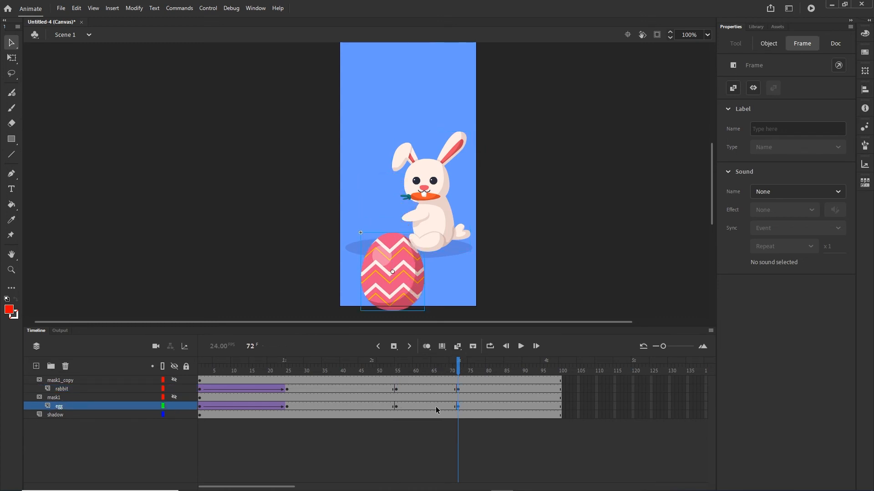
Step: At frame 72, move the rabbit straight down until its ears are below the shadow
click(458, 389)
key(shift+Down)
key(shift+Down)
key(shift+Down)
key(shift+Down)
key(shift+Down)
key(shift+Down)
key(shift+Down)
key(shift+Down)
key(shift+Down)
key(shift+Down)
key(shift+Down)
key(shift+Down)
key(shift+Down)
key(shift+Down)
key(shift+Down)
key(shift+Down)
key(shift+Down)
key(shift+Down)
key(shift+Down)
key(shift+Down)
key(shift+Down)
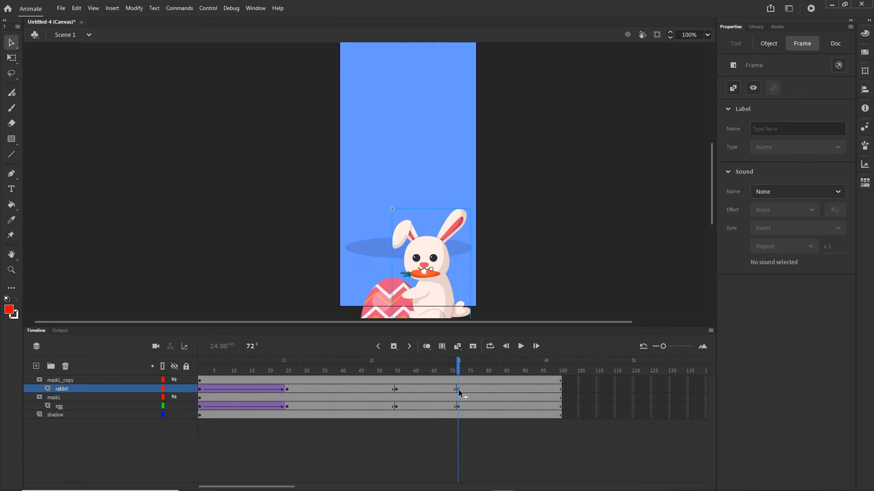
Step: Create classic tweens on the rabbit and egg layers between frames 55 and 72
right_click(431, 388)
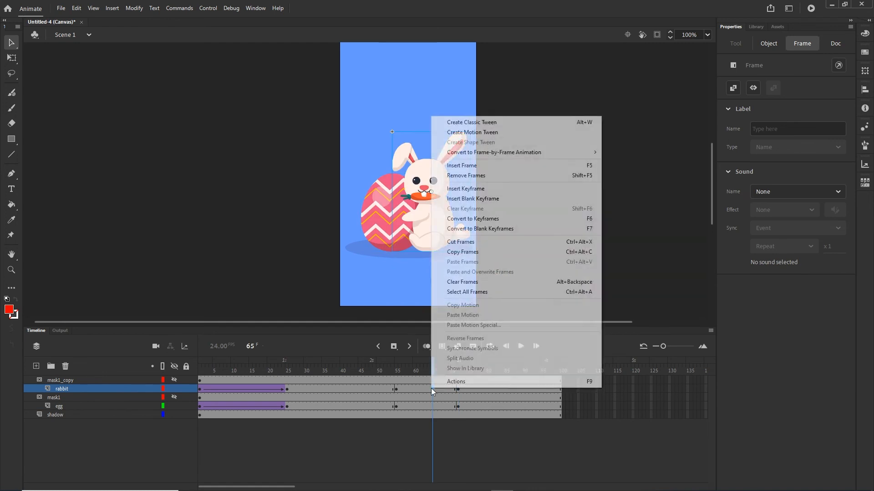
click(471, 122)
click(424, 406)
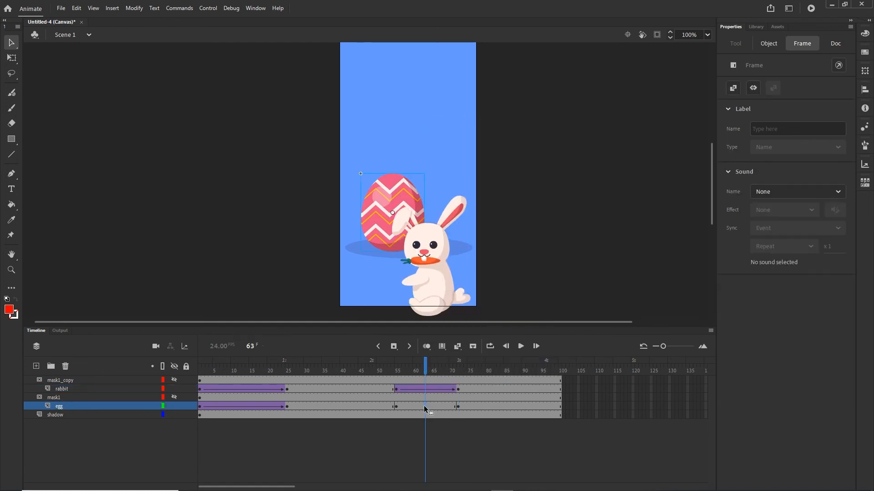
right_click(424, 406)
click(472, 144)
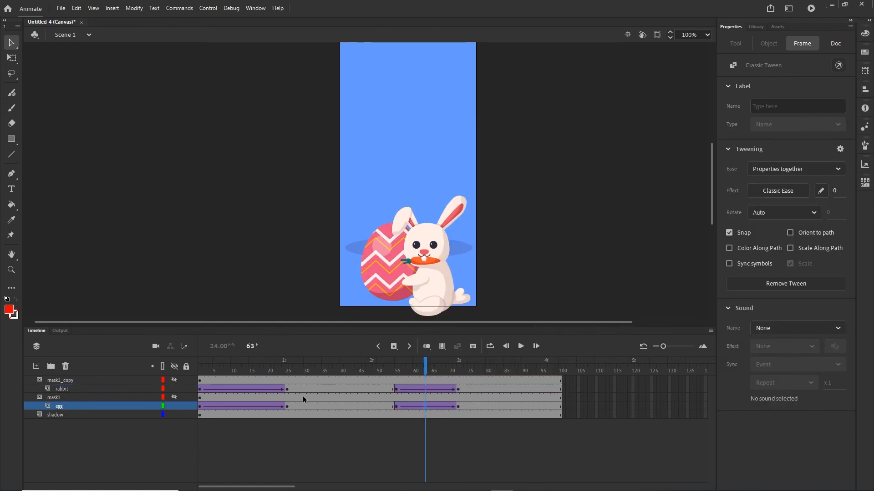
Step: Show both mask layers, lock them with the rabbit and egg layers, and scrub through the masked descent to frame 71
click(174, 379)
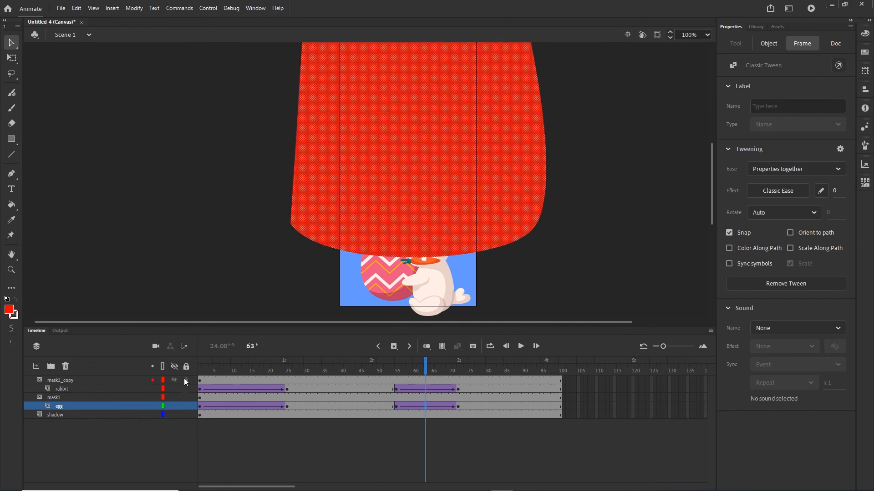
click(187, 406)
drag(426, 364, 454, 387)
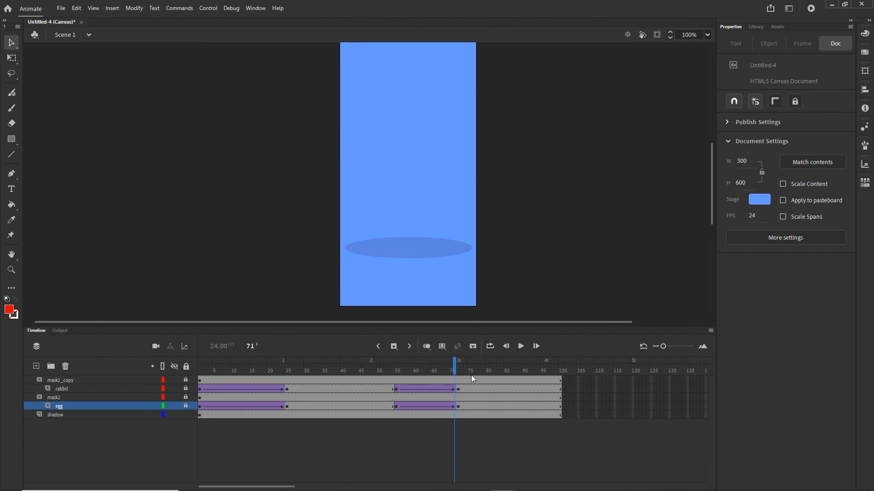
Step: Test the animation in the browser and return to the document's timeline
key(ctrl+Return)
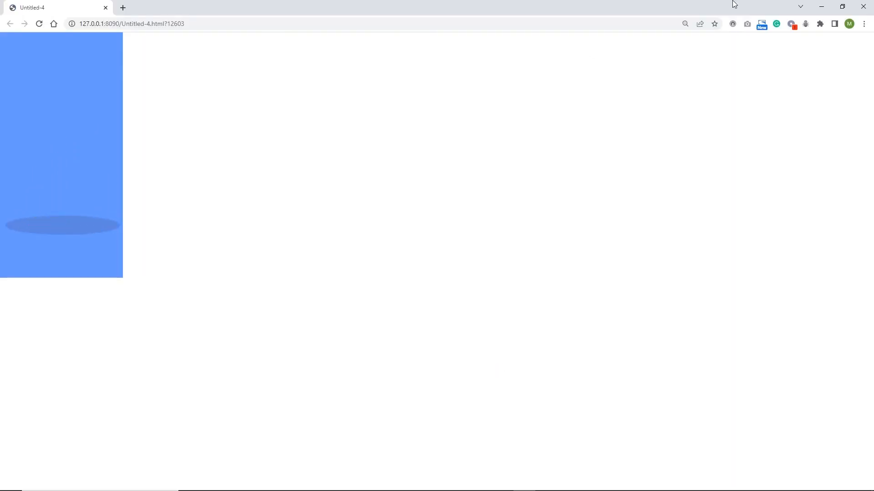
click(821, 7)
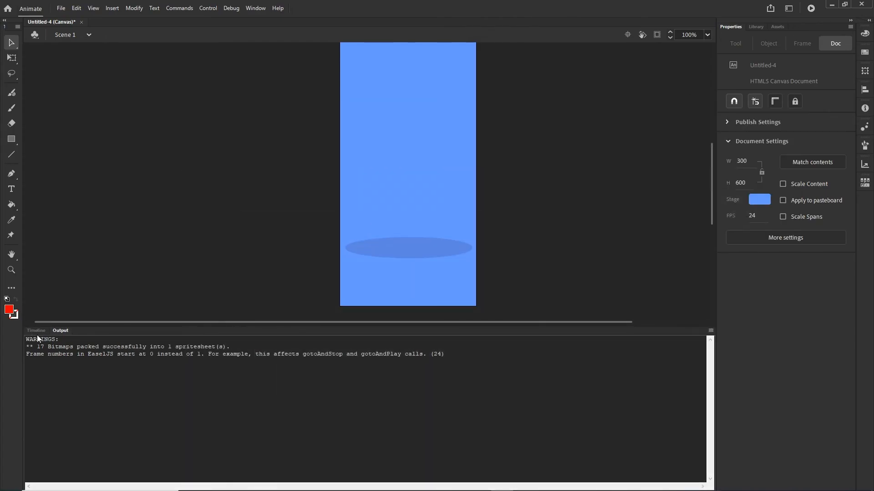
click(36, 331)
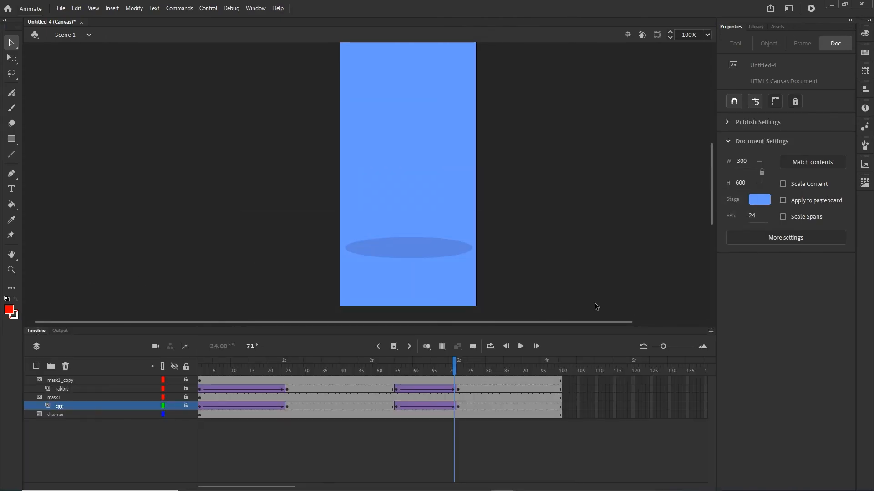